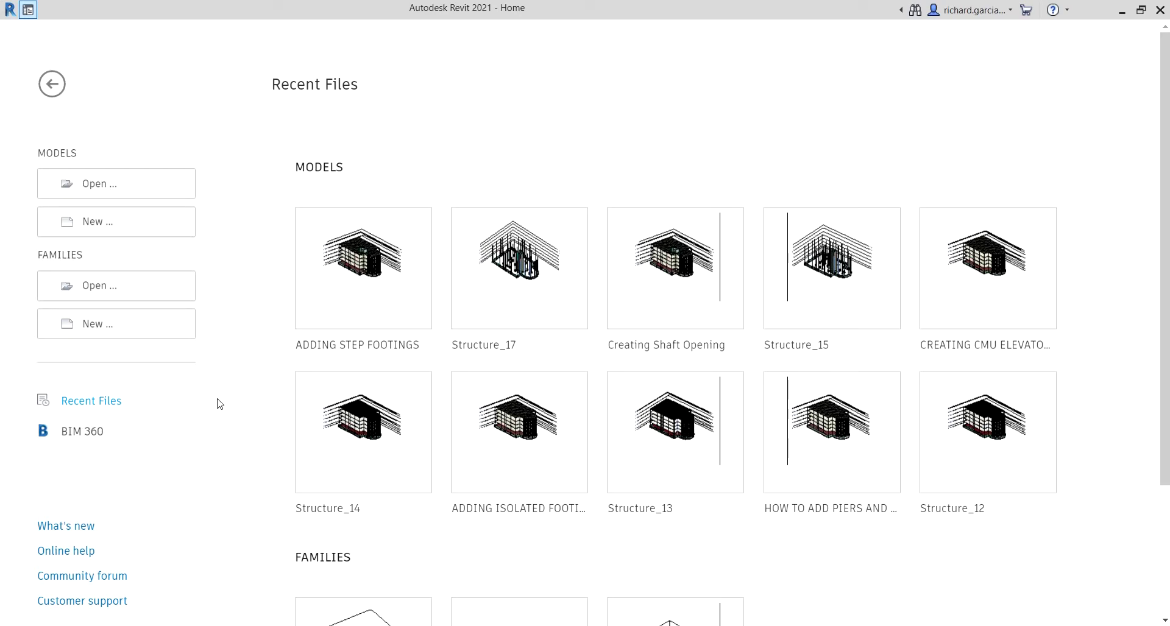
# Step: Open the recent model ADDING STEP FOOTINGS, orbit around its foundation walls, and open the West building elevation
pyautogui.click(366, 274)
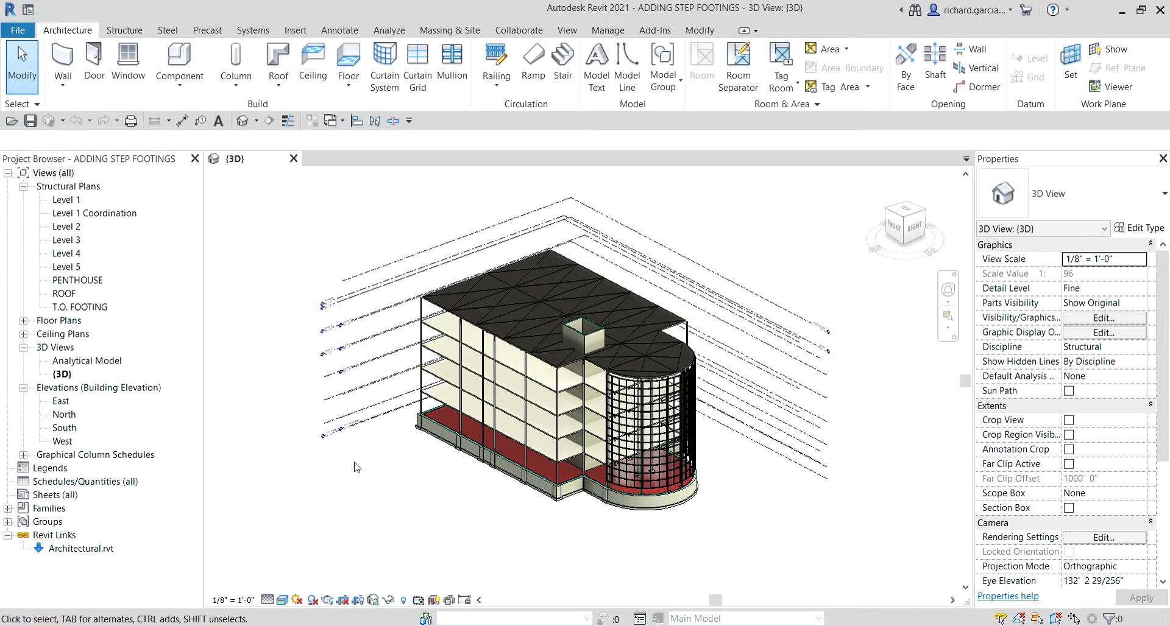
pyautogui.keyDown('shift'); pyautogui.moveTo(379, 462); pyautogui.dragTo(516, 515, button='middle'); pyautogui.keyUp('shift')
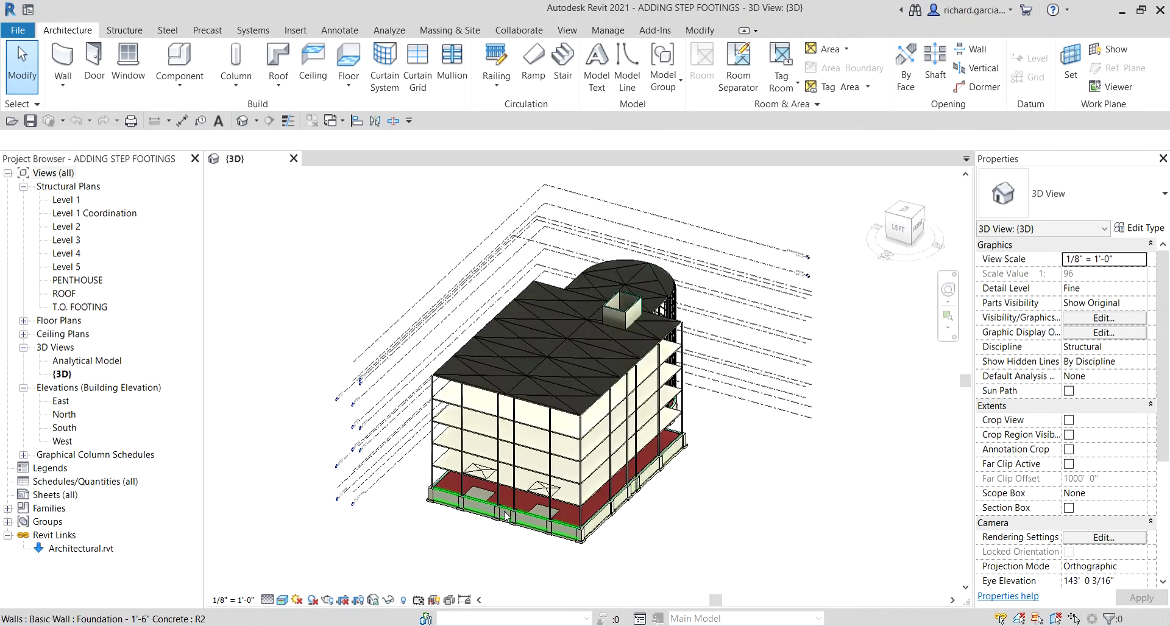
pyautogui.keyDown('shift'); pyautogui.moveTo(645, 535); pyautogui.dragTo(756, 463, button='middle'); pyautogui.keyUp('shift')
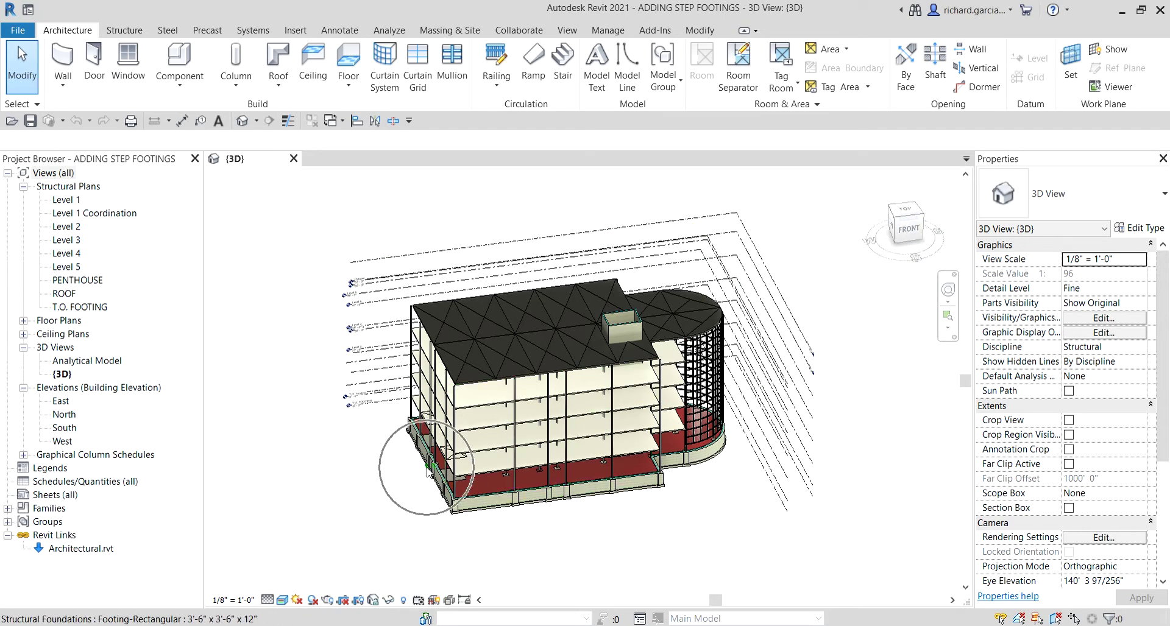
pyautogui.click(62, 442)
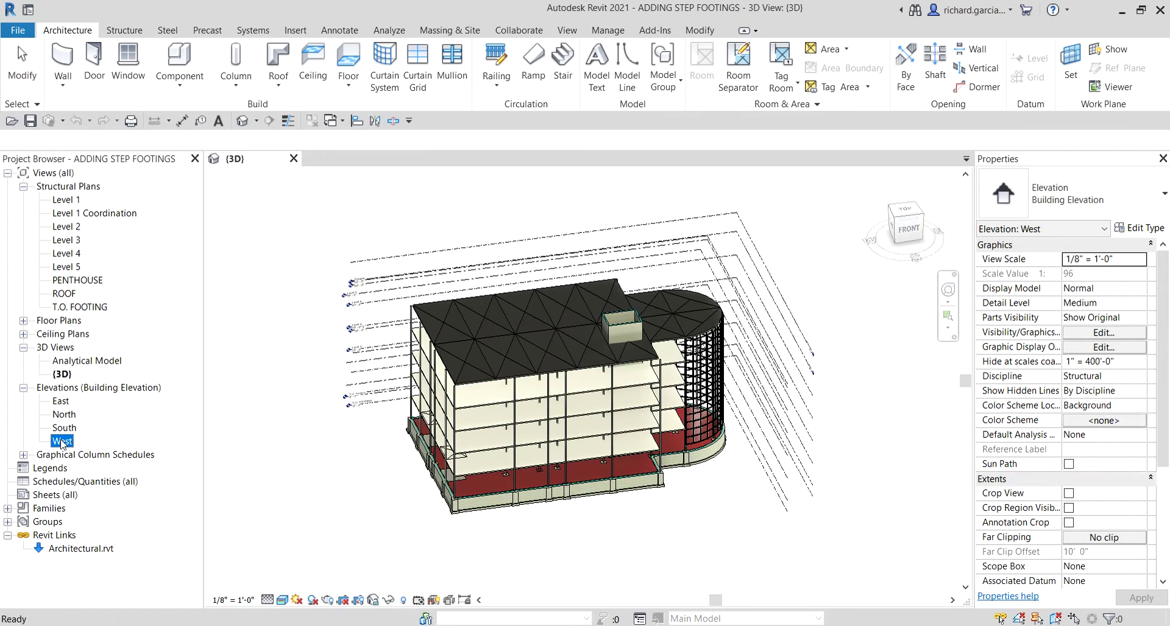
pyautogui.doubleClick(61, 442)
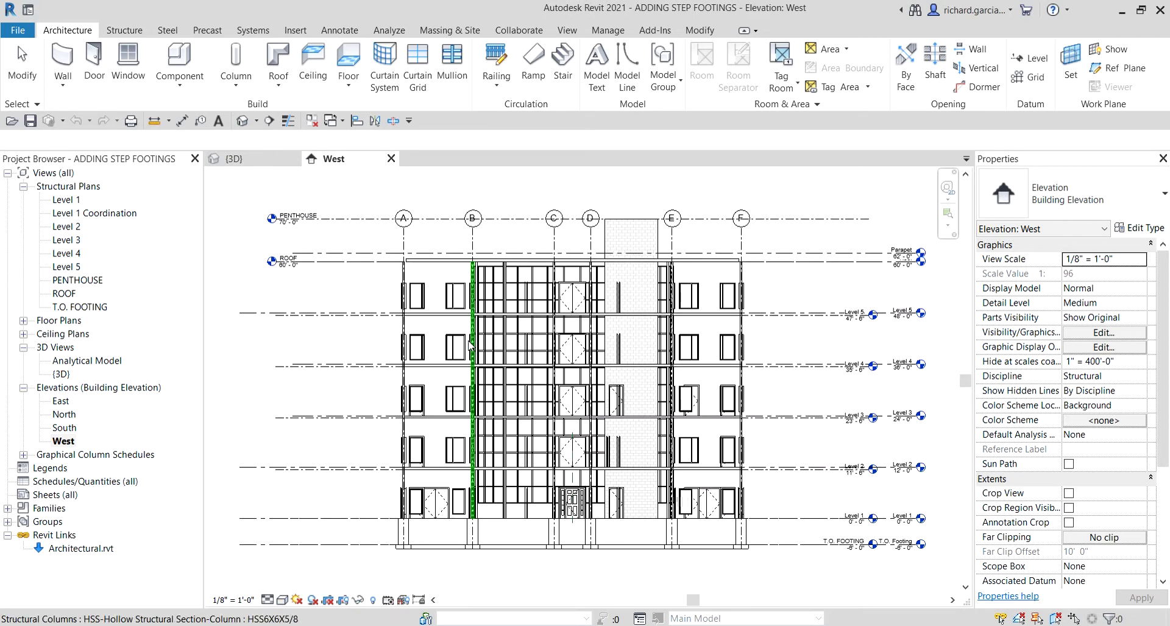
# Step: Start editing the profile of the 1'-6" concrete foundation wall in the West elevation
pyautogui.scroll(2, 554, 383)
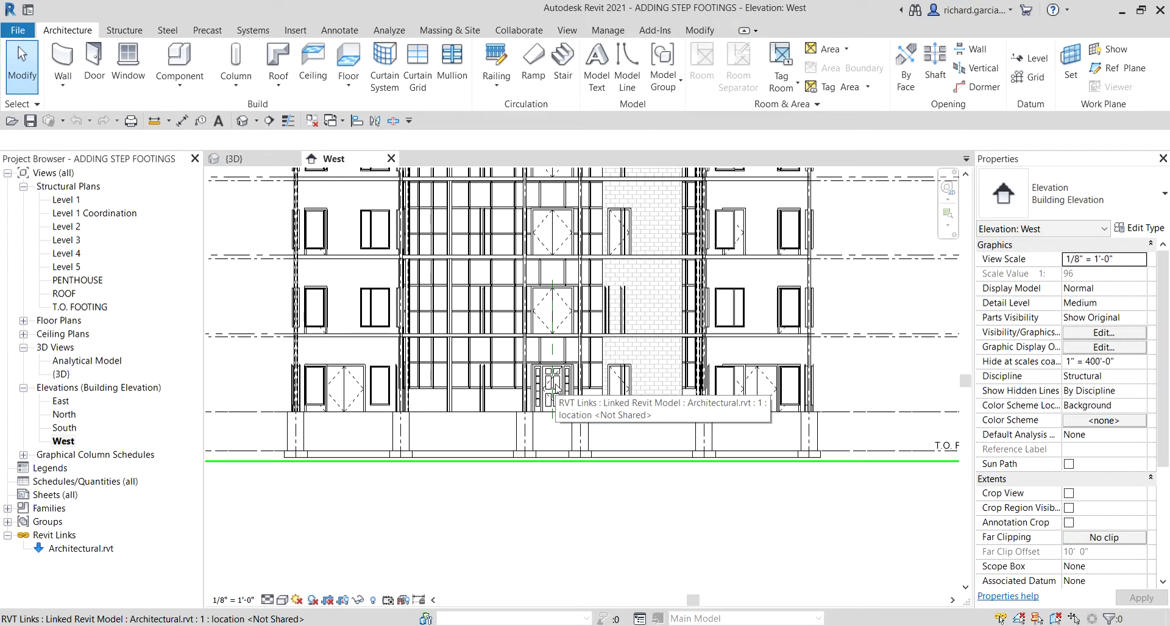
pyautogui.click(467, 418)
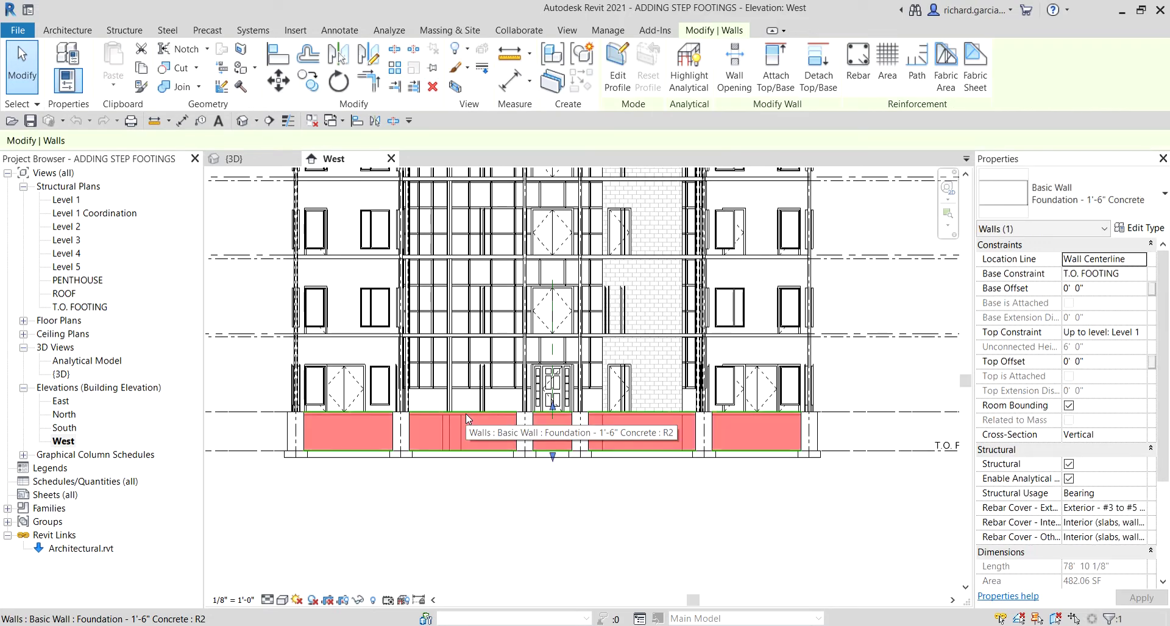
pyautogui.click(614, 75)
pyautogui.scroll(4, 463, 457)
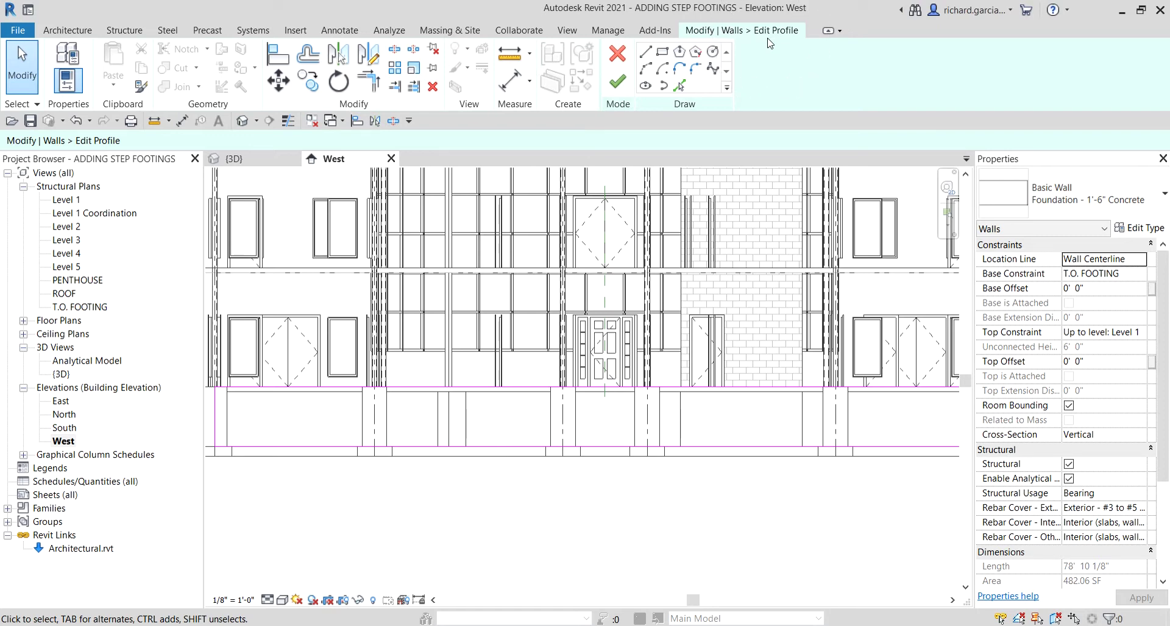
# Step: Add a profile line offset 3' 0" below the foundation wall's bottom edge using Pick Lines
pyautogui.scroll(-2, 512, 450)
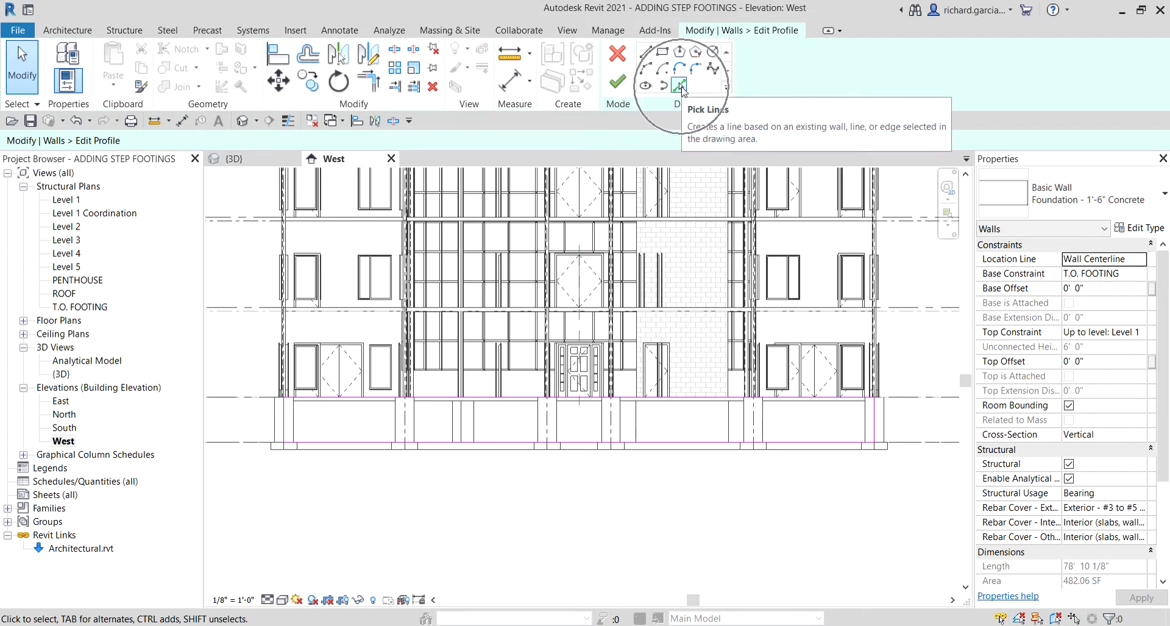
pyautogui.click(680, 86)
pyautogui.click(68, 139)
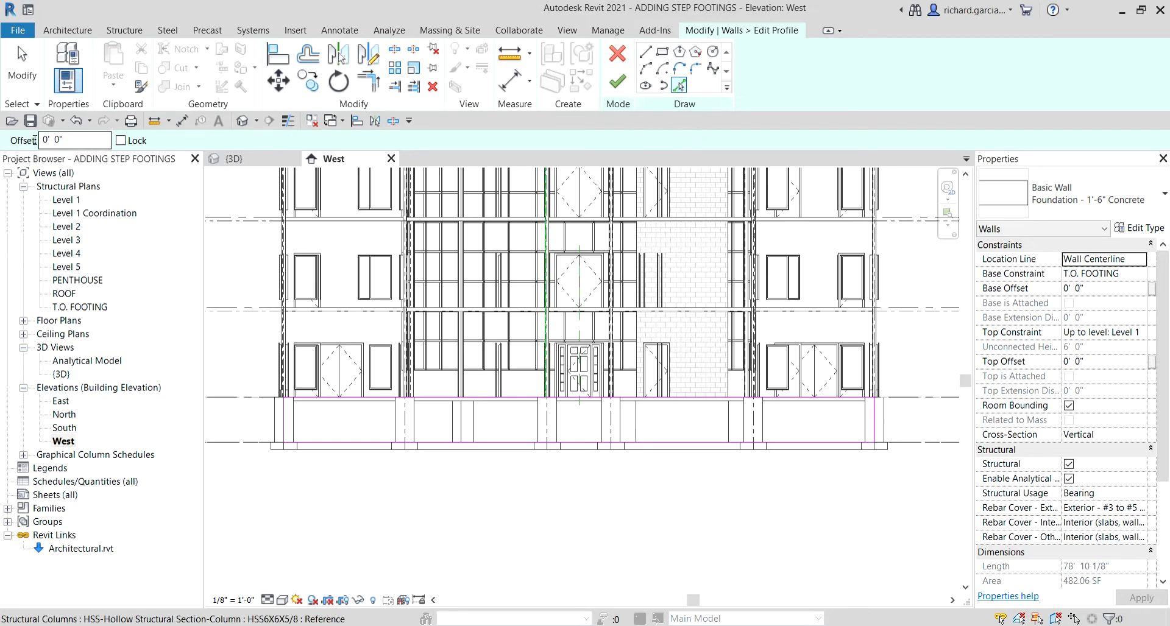
pyautogui.doubleClick(70, 142)
pyautogui.write('2')
pyautogui.press('Return')
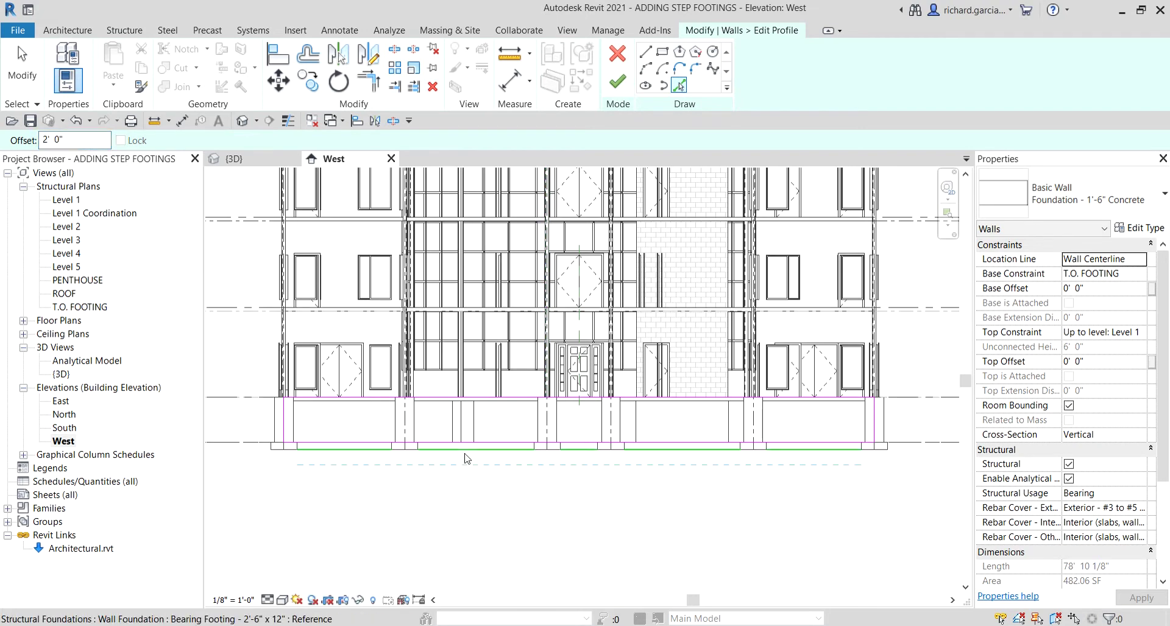
pyautogui.doubleClick(36, 140)
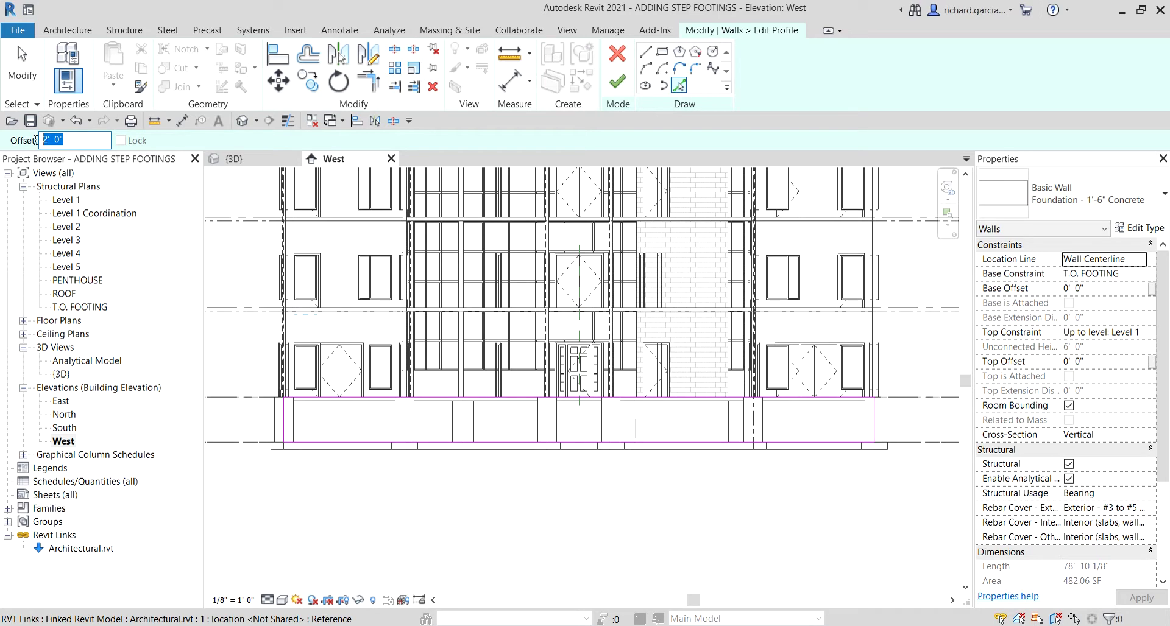
pyautogui.write('3')
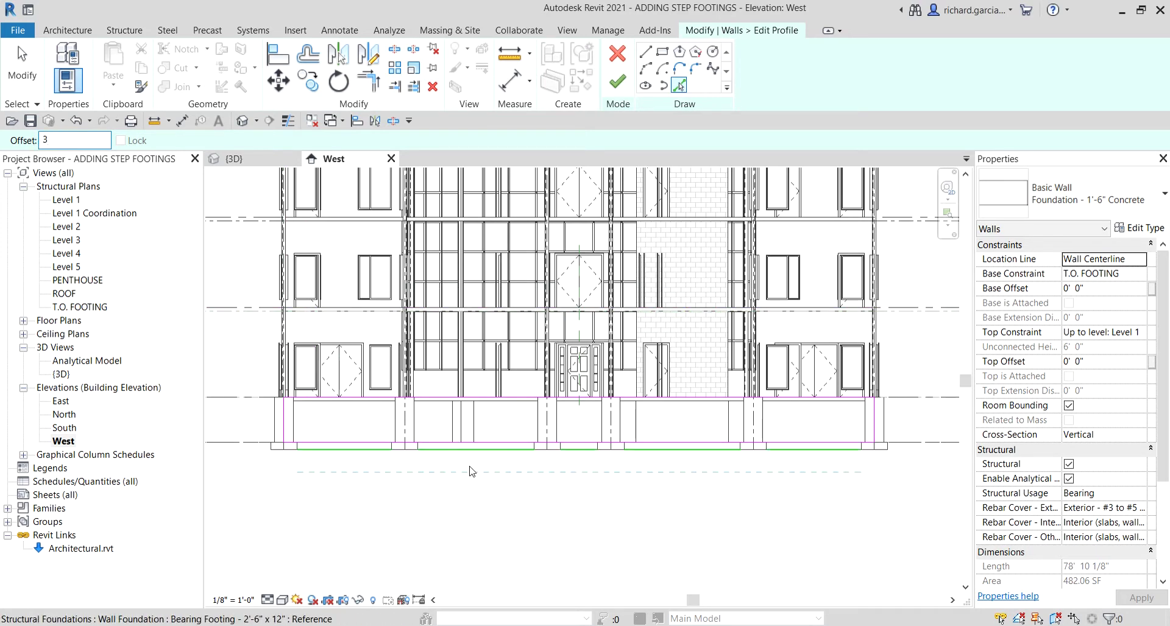
pyautogui.press('Return')
pyautogui.scroll(3, 531, 476)
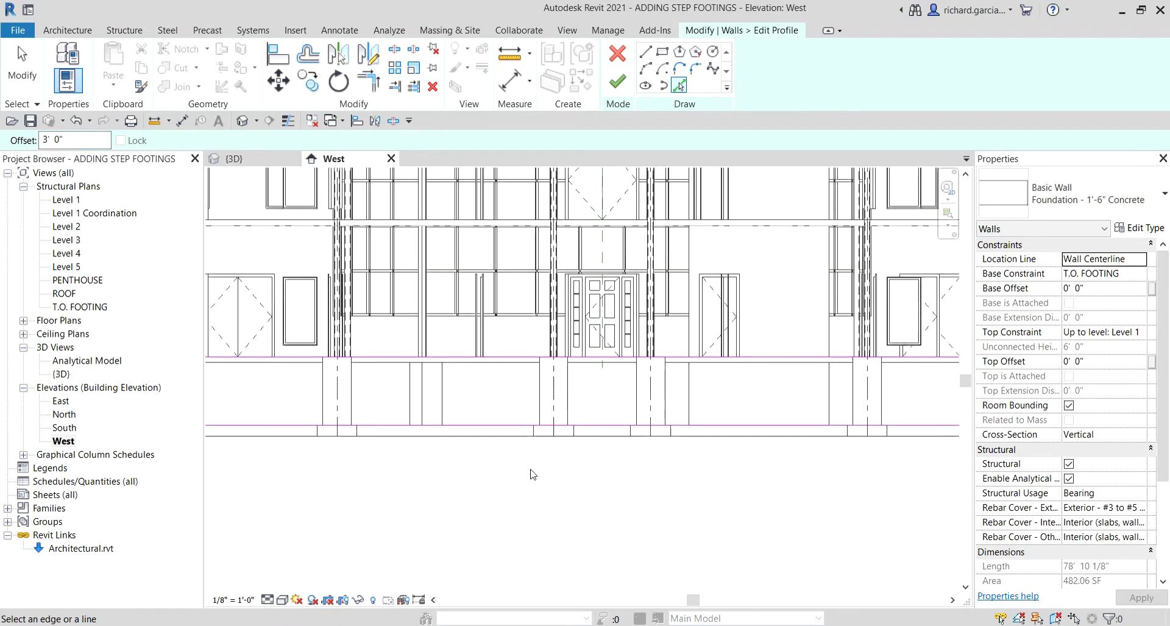
pyautogui.scroll(2, 532, 474)
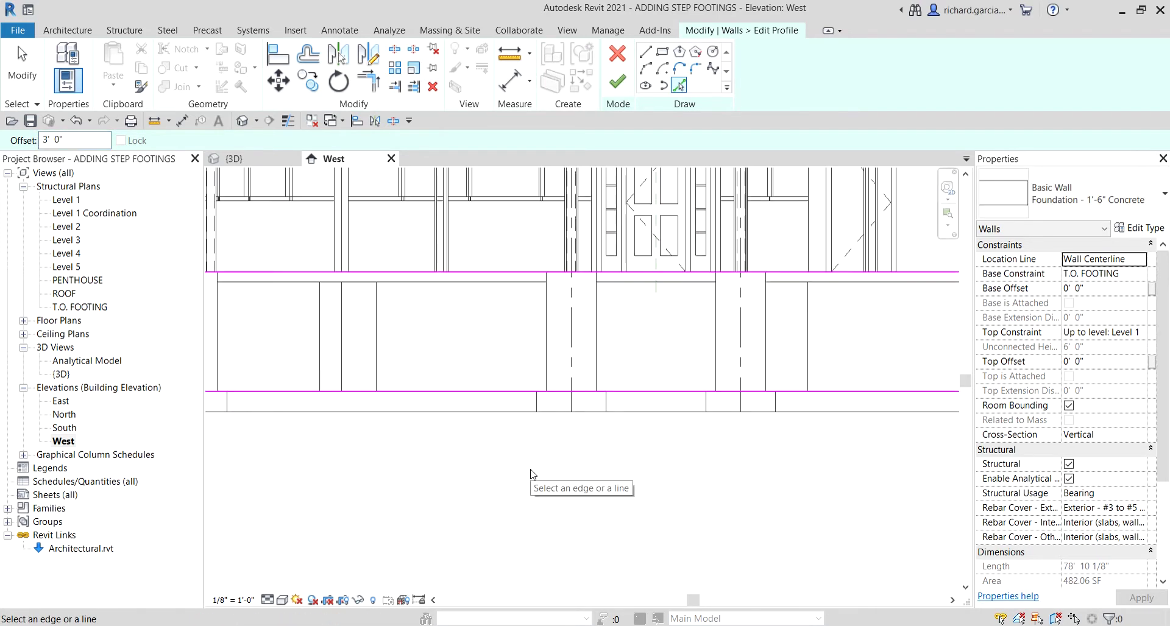
pyautogui.click(499, 397)
pyautogui.click(499, 397)
pyautogui.click(499, 398)
pyautogui.click(499, 398)
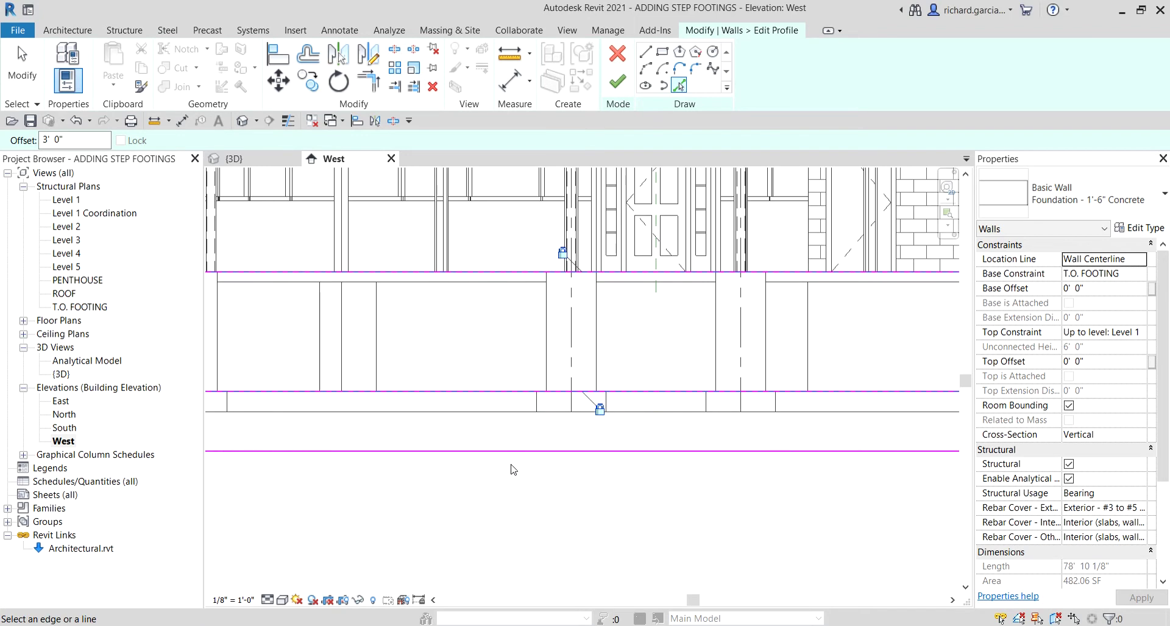
# Step: Add a vertical profile line offset 4' 0" from the grid B pier's face, toward grid C
pyautogui.scroll(-3, 512, 468)
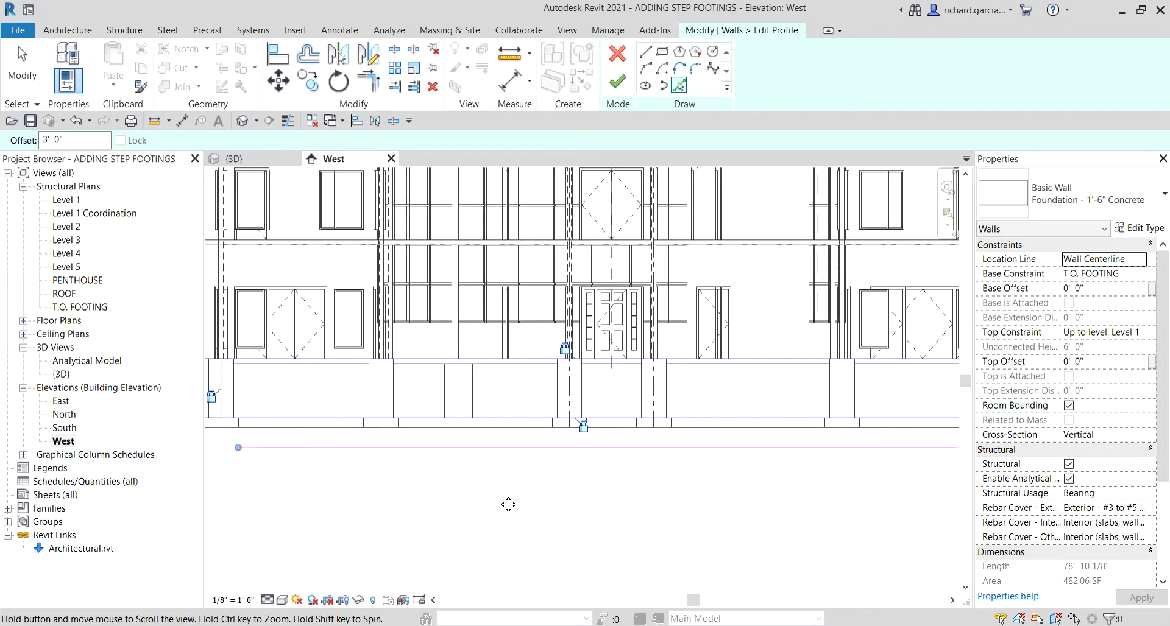
pyautogui.scroll(2, 503, 497)
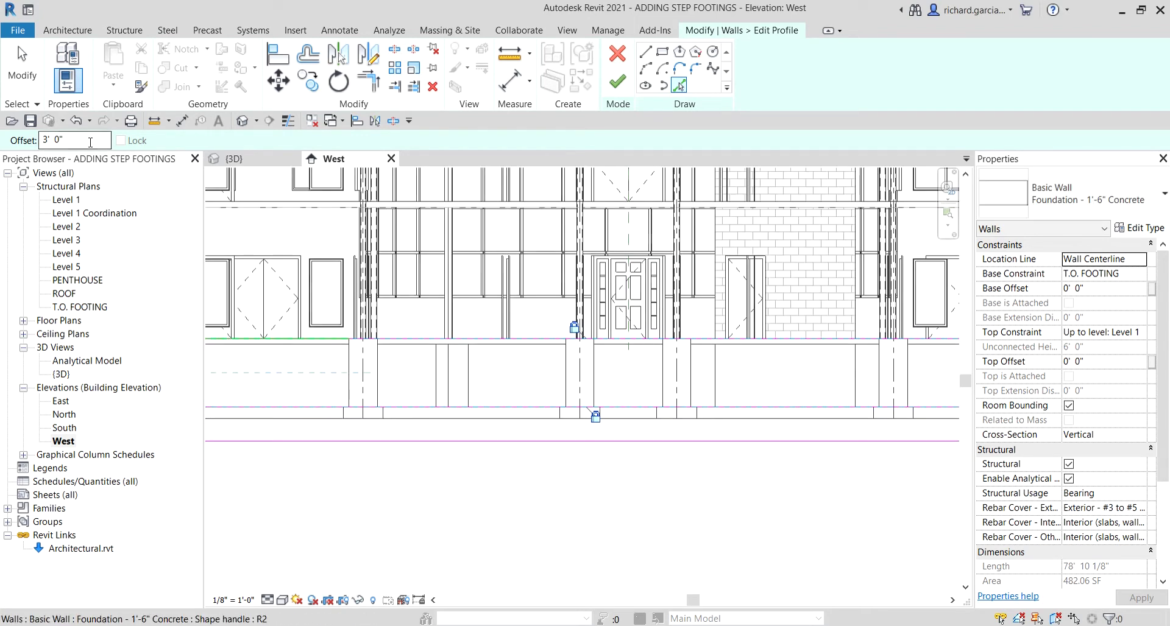
pyautogui.moveTo(88, 142); pyautogui.dragTo(16, 144)
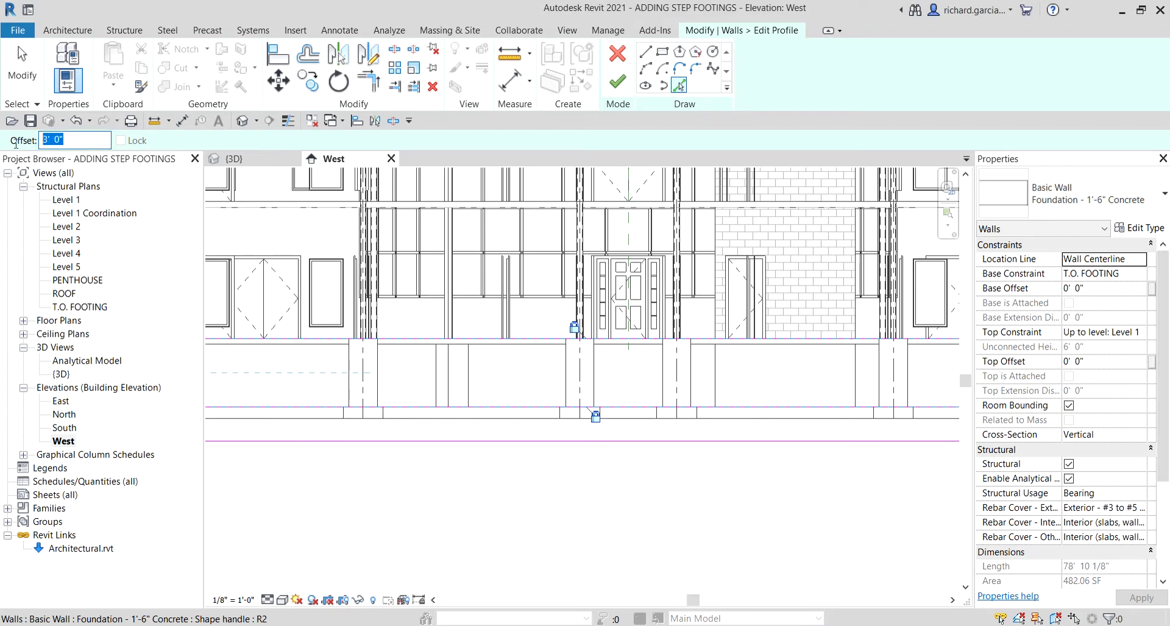
pyautogui.write('4')
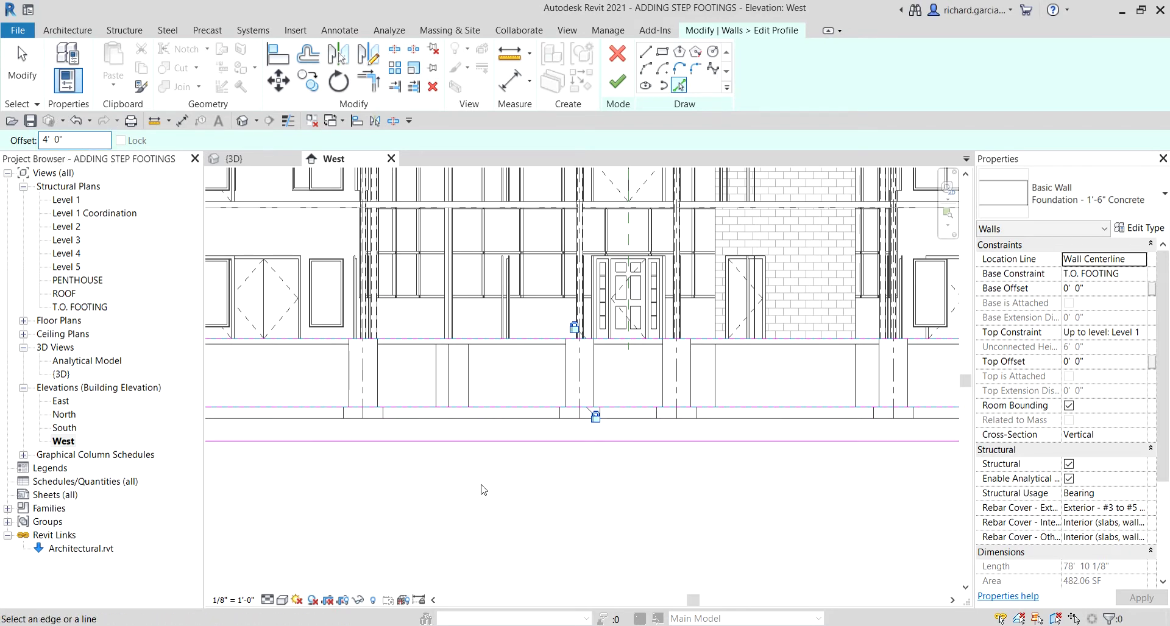
pyautogui.scroll(2, 483, 490)
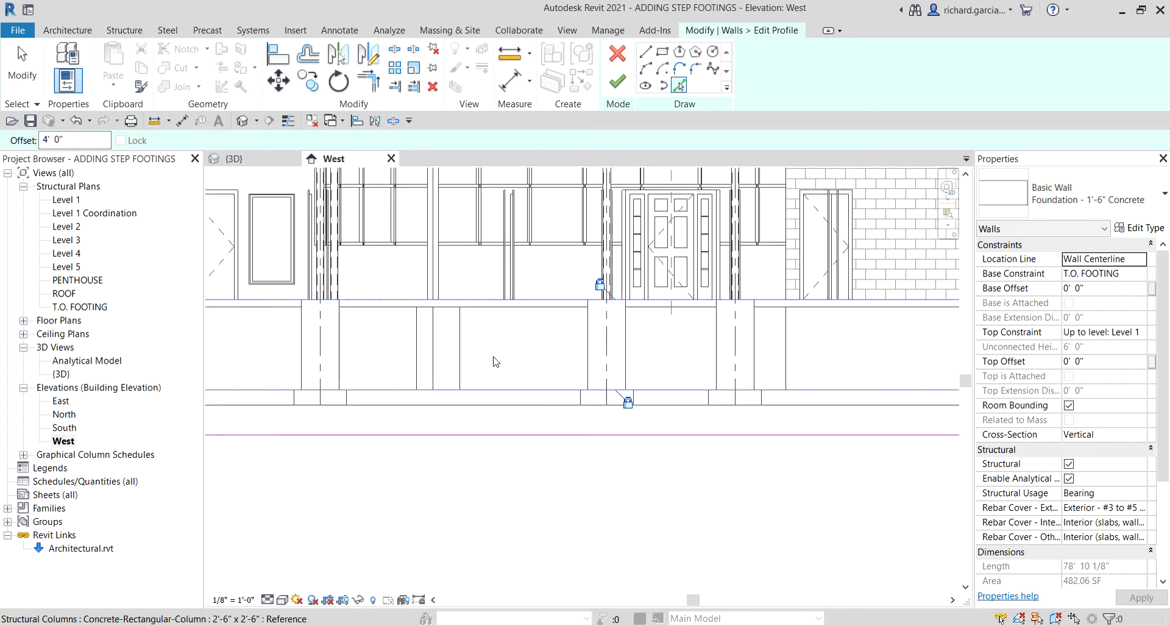
pyautogui.scroll(-2, 694, 375)
pyautogui.moveTo(646, 450); pyautogui.dragTo(541, 426, button='middle')
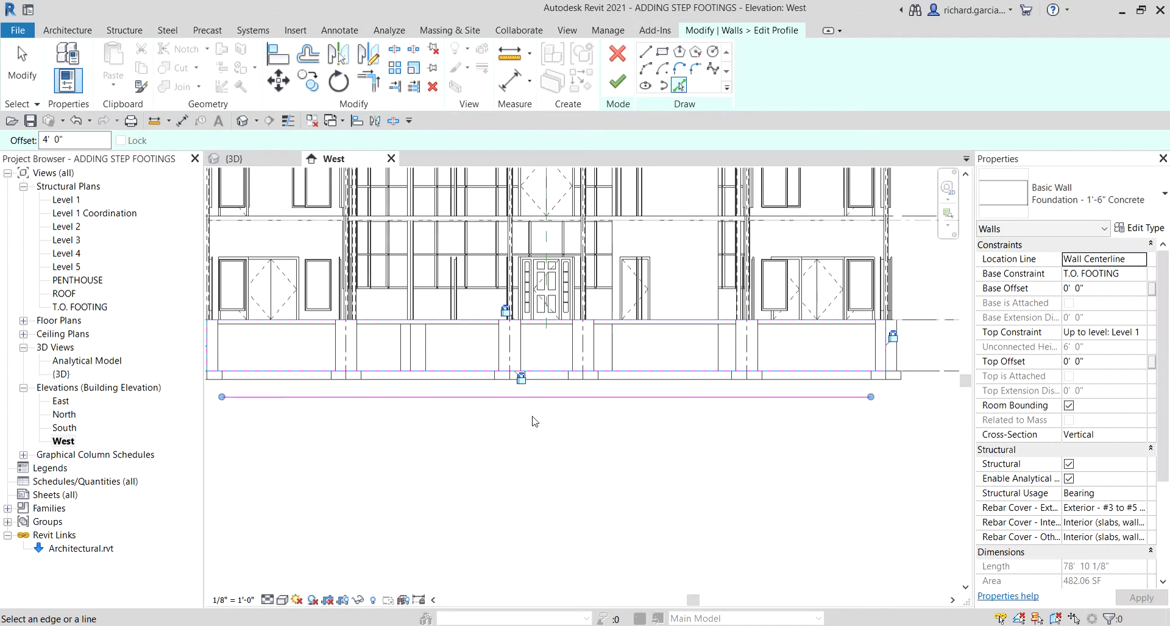
pyautogui.scroll(-2, 539, 425)
pyautogui.scroll(3, 426, 408)
pyautogui.moveTo(424, 413); pyautogui.dragTo(567, 387, button='middle')
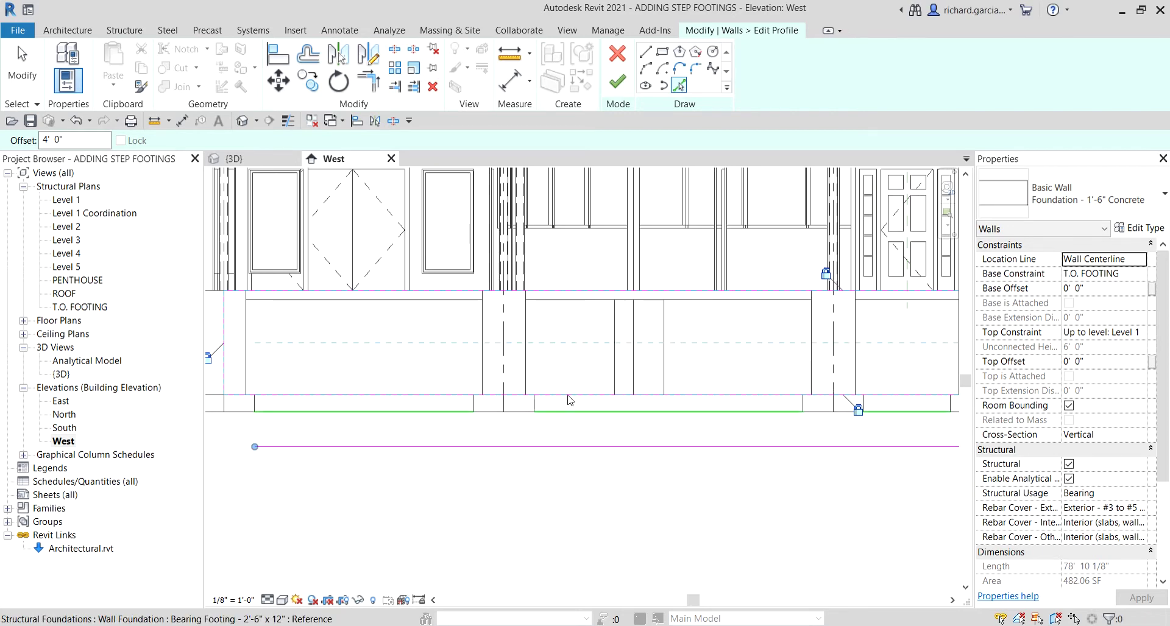
pyautogui.click(530, 361)
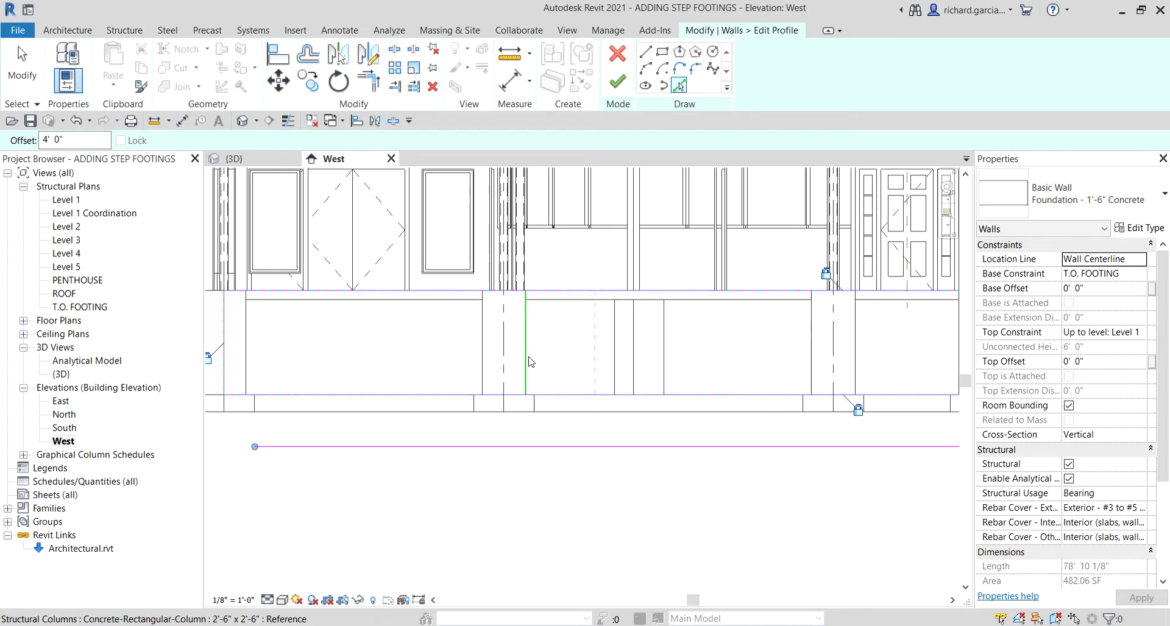
pyautogui.click(530, 362)
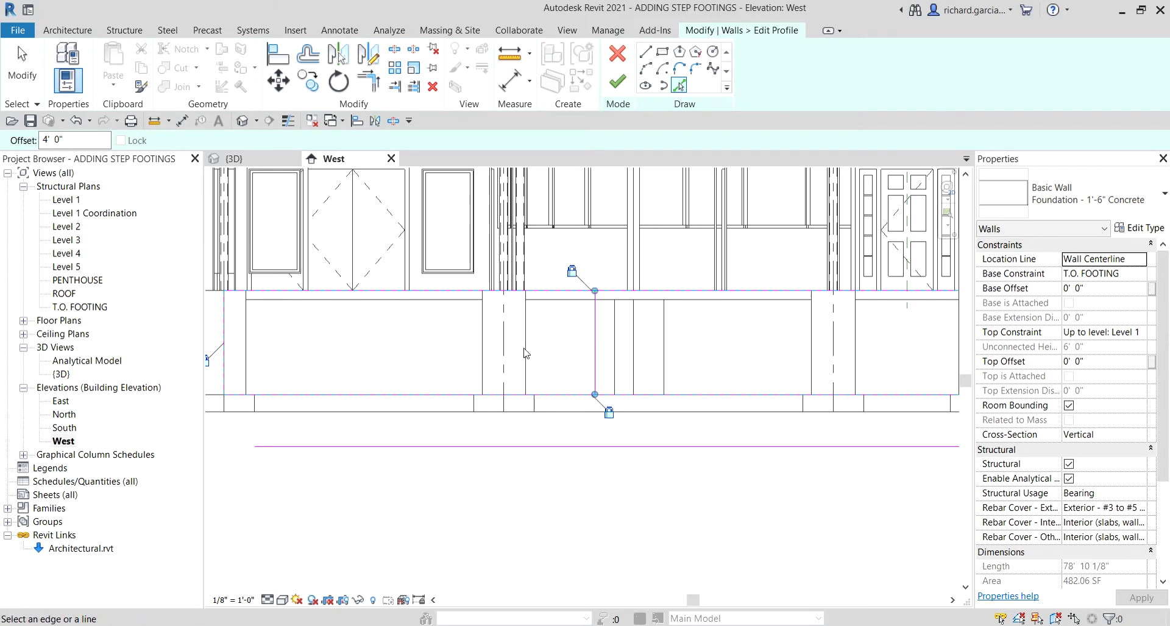
pyautogui.click(25, 75)
# Step: Trim the lowered horizontal line and the vertical line to a corner, keeping the part toward grid C
pyautogui.scroll(-2, 606, 466)
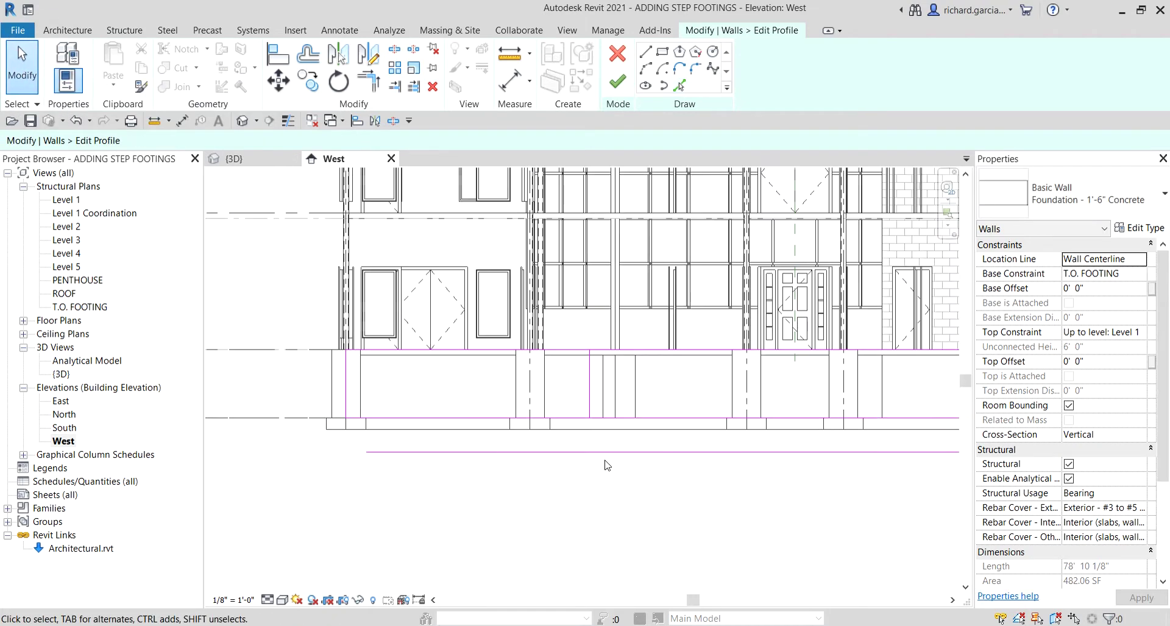
pyautogui.scroll(2, 606, 467)
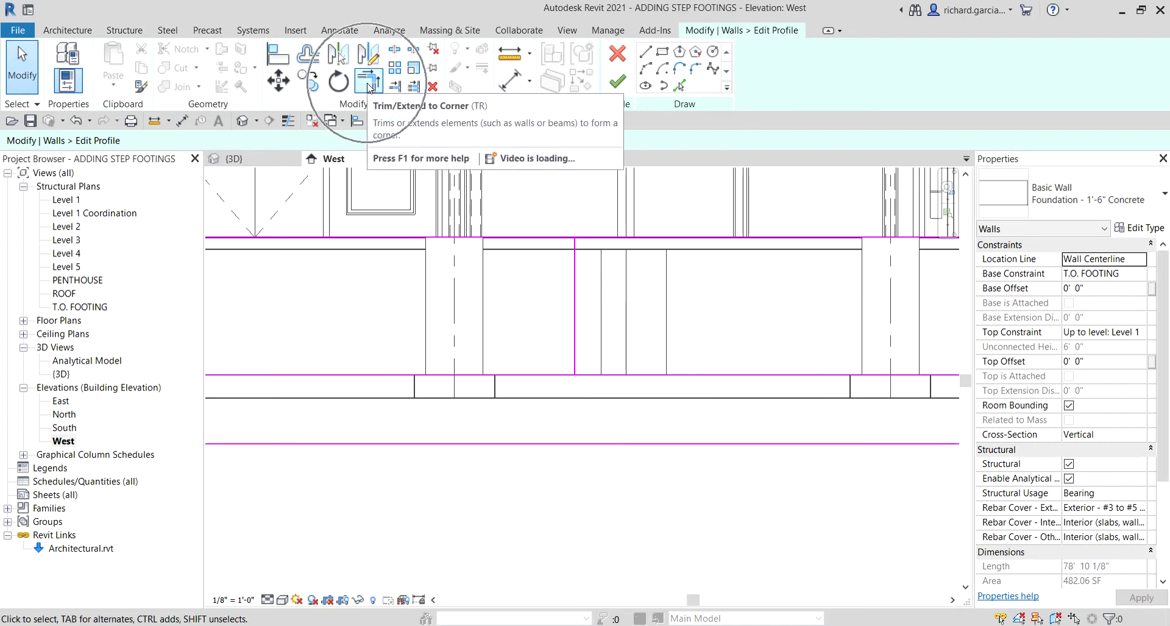
pyautogui.press('ctrl')
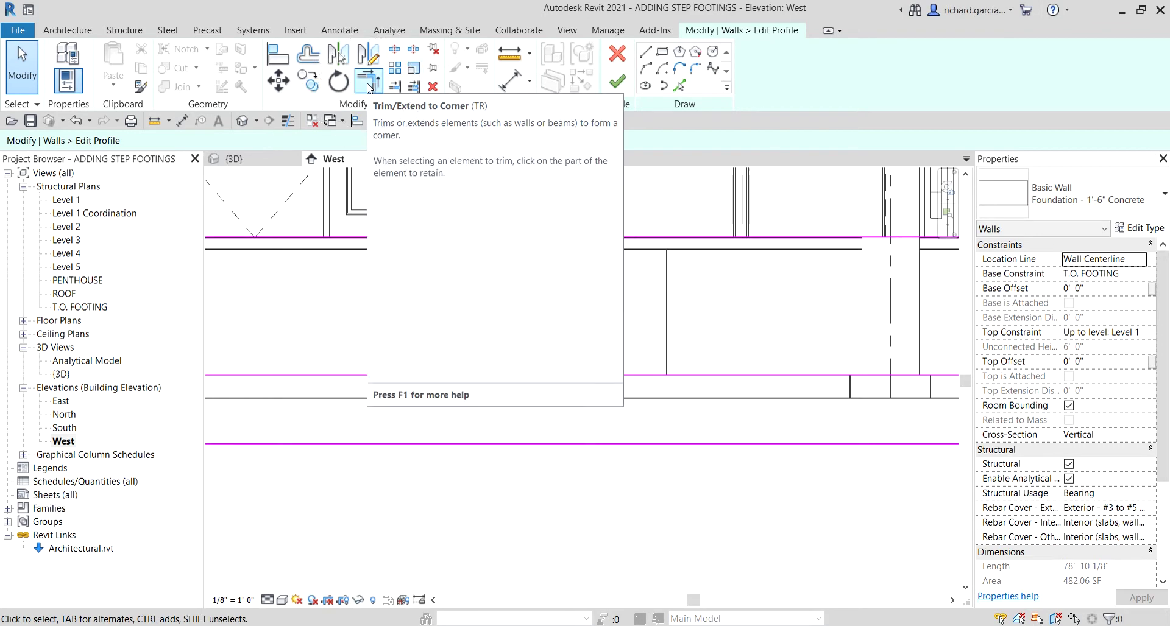
pyautogui.click(369, 85)
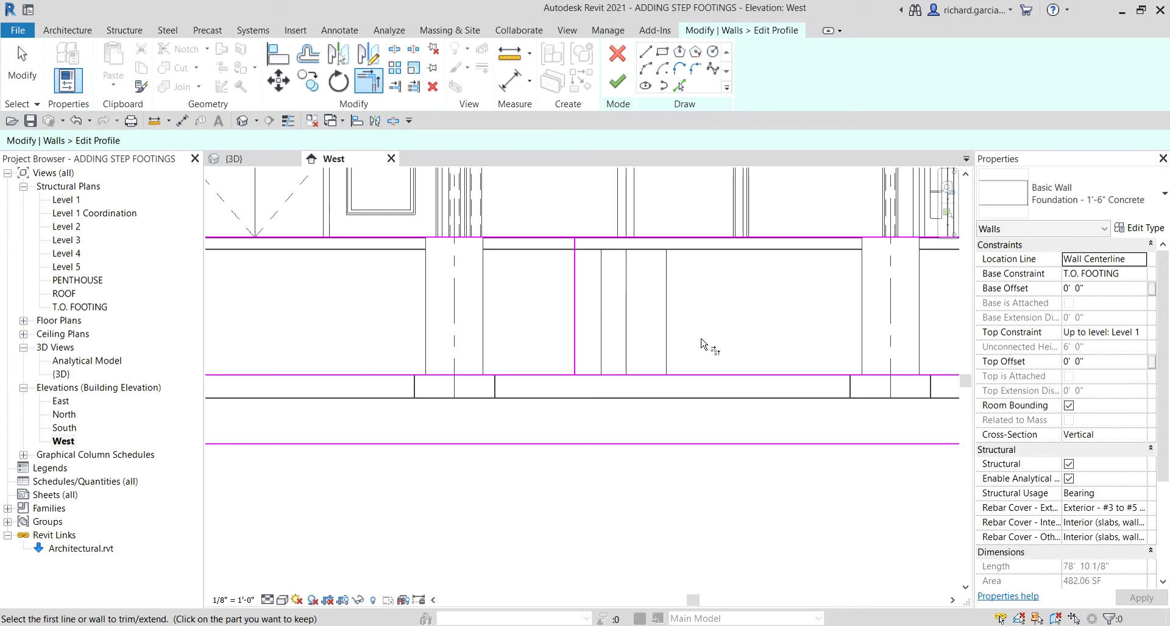
pyautogui.press('ctrl')
pyautogui.press('ctrl')
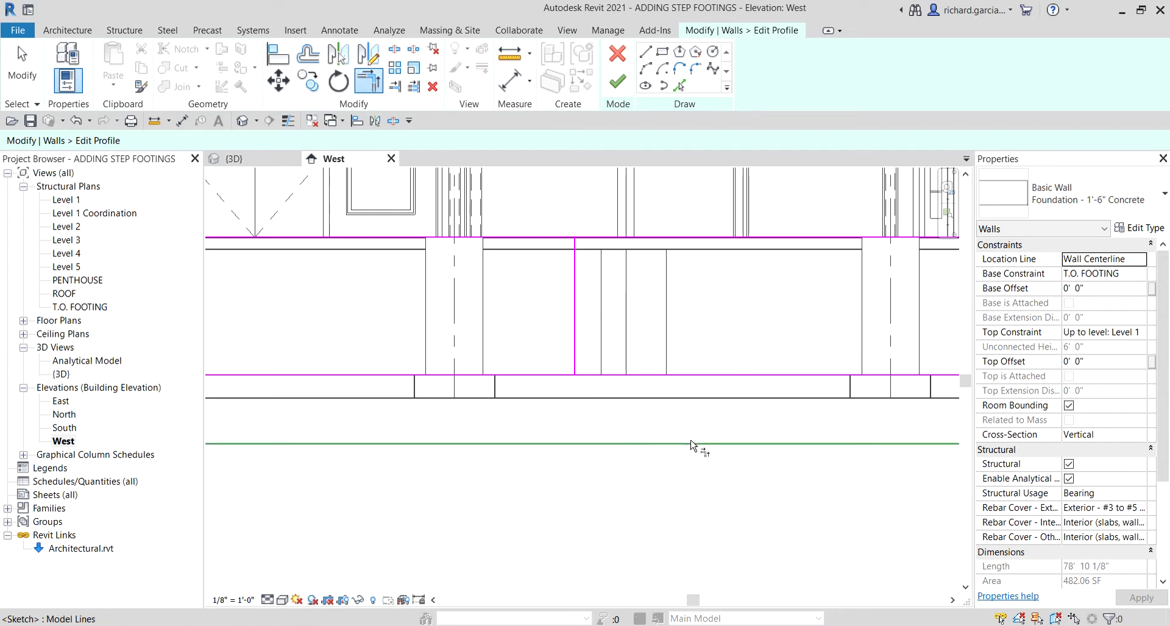
pyautogui.press('ctrl')
pyautogui.click(691, 445)
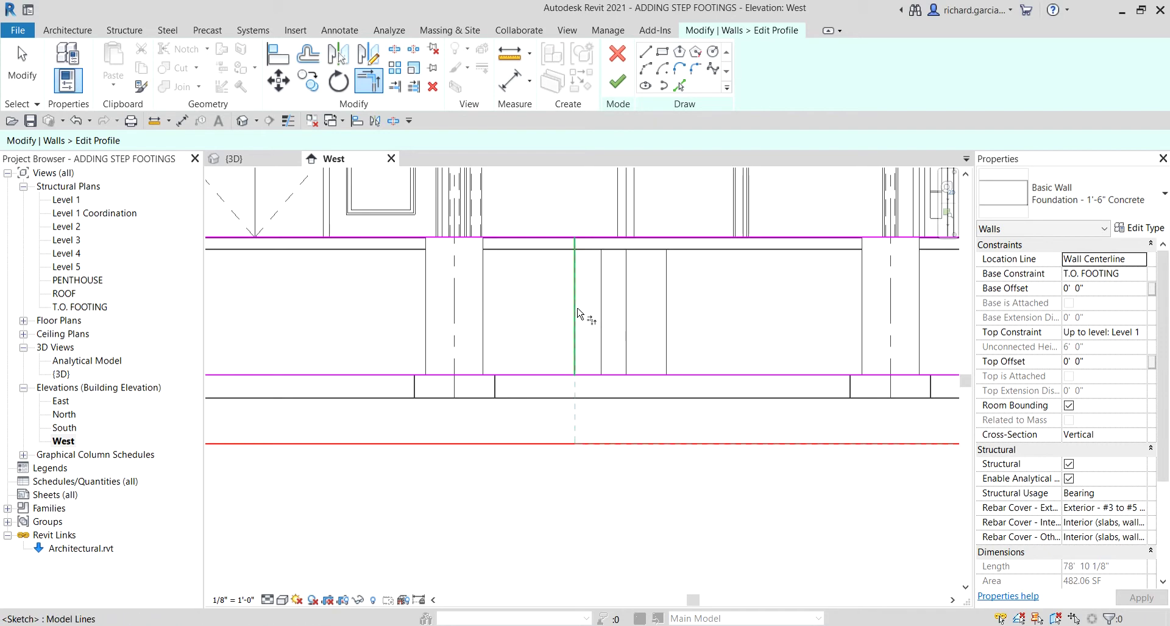
pyautogui.press('ctrl')
pyautogui.press('ctrl')
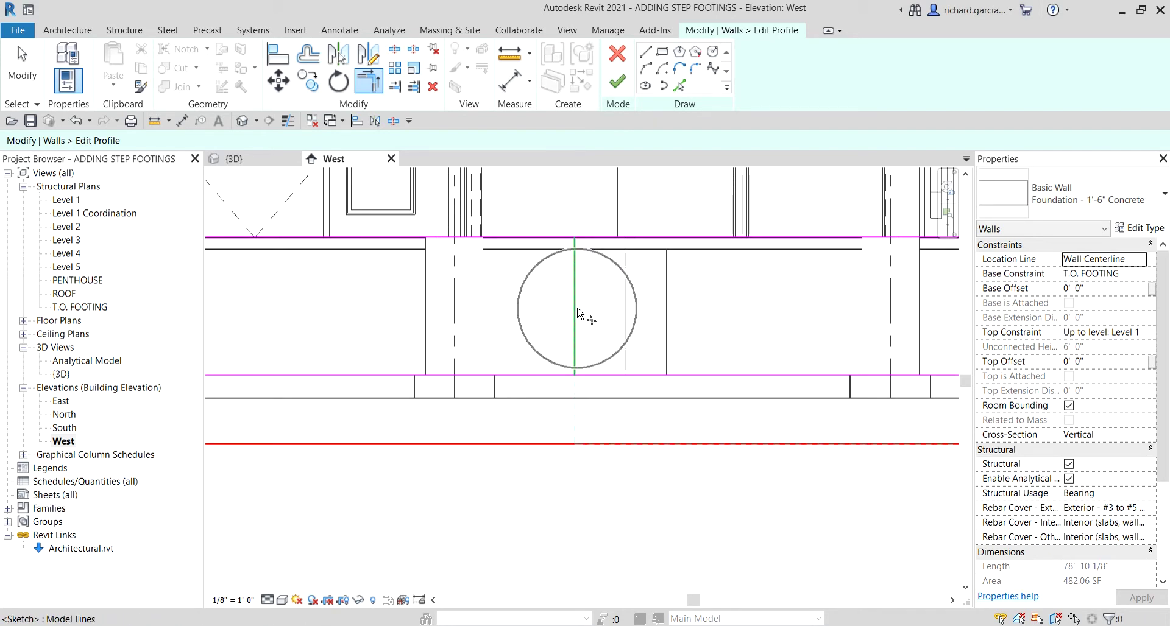
pyautogui.click(577, 314)
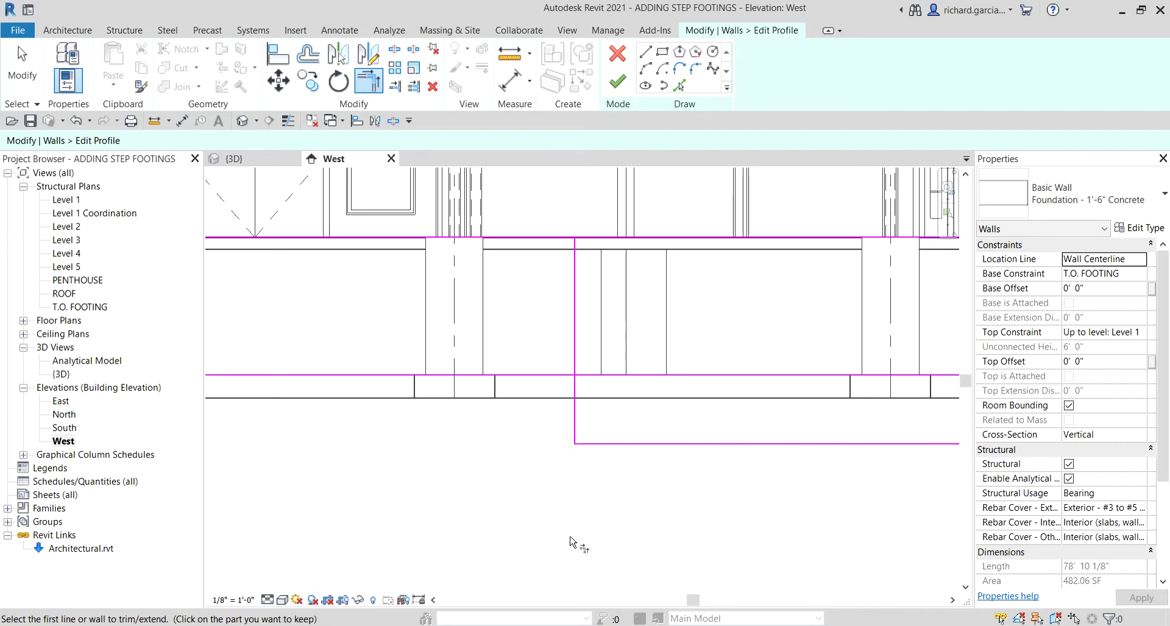
# Step: Trim the wall's original bottom edge and the first vertical step line to a corner, keeping the bottom edge's part toward grid B
pyautogui.scroll(-2, 576, 539)
pyautogui.scroll(2, 578, 527)
pyautogui.press('ctrl')
pyautogui.press('ctrl')
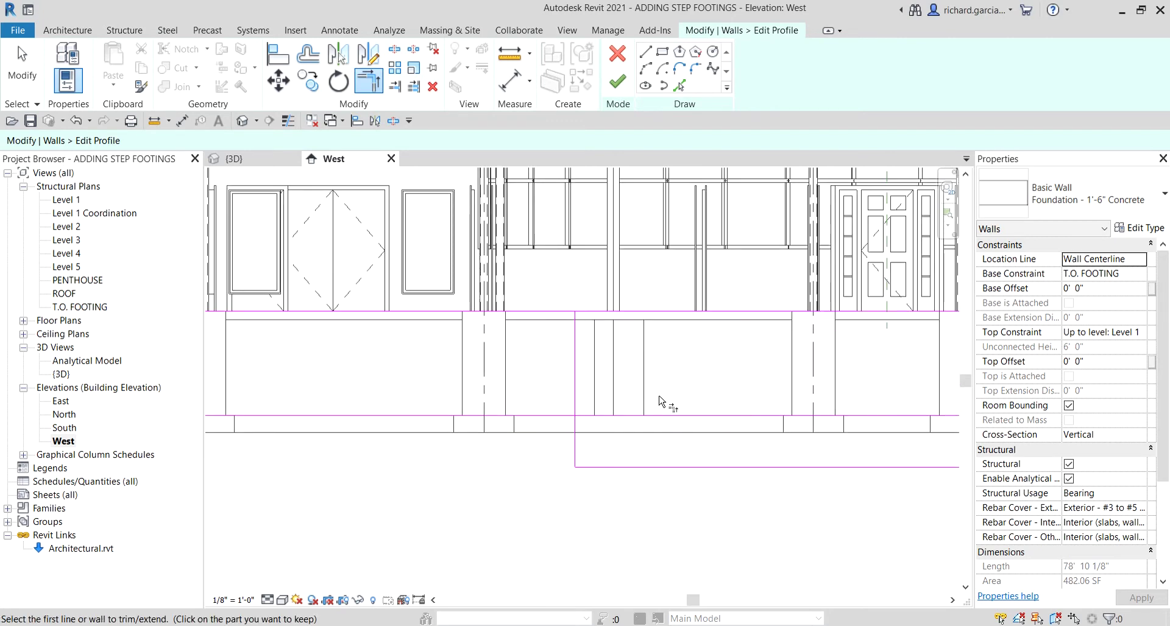
pyautogui.press('ctrl')
pyautogui.press('ctrl')
pyautogui.press('ctrl')
pyautogui.click(540, 417)
pyautogui.press('ctrl')
pyautogui.press('ctrl')
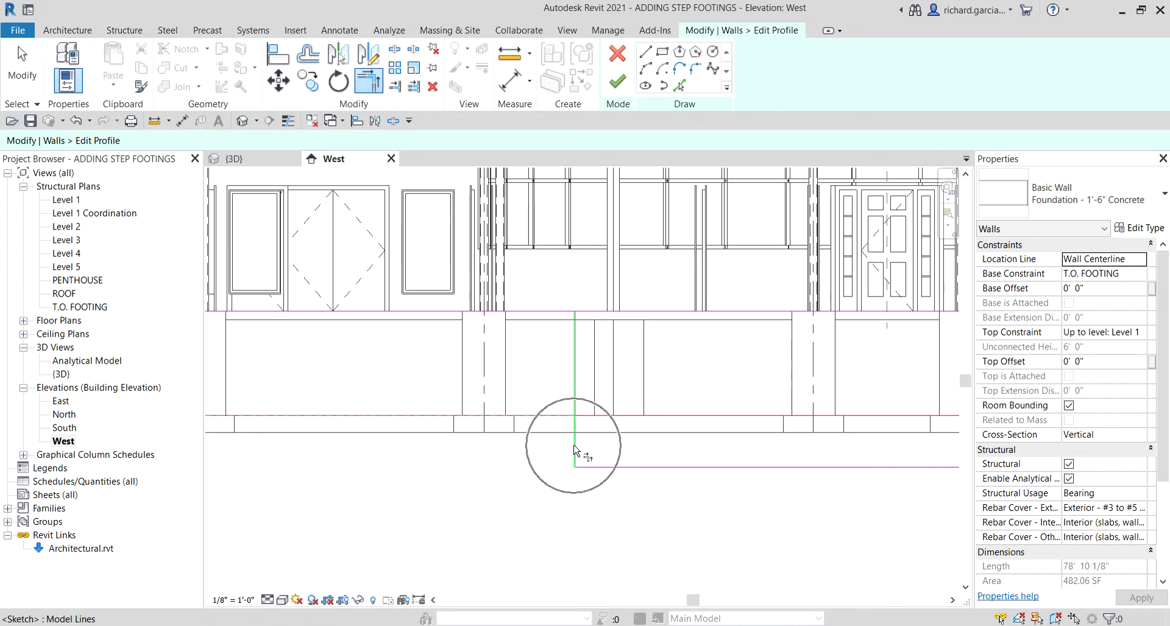
pyautogui.click(575, 451)
pyautogui.scroll(-3, 500, 487)
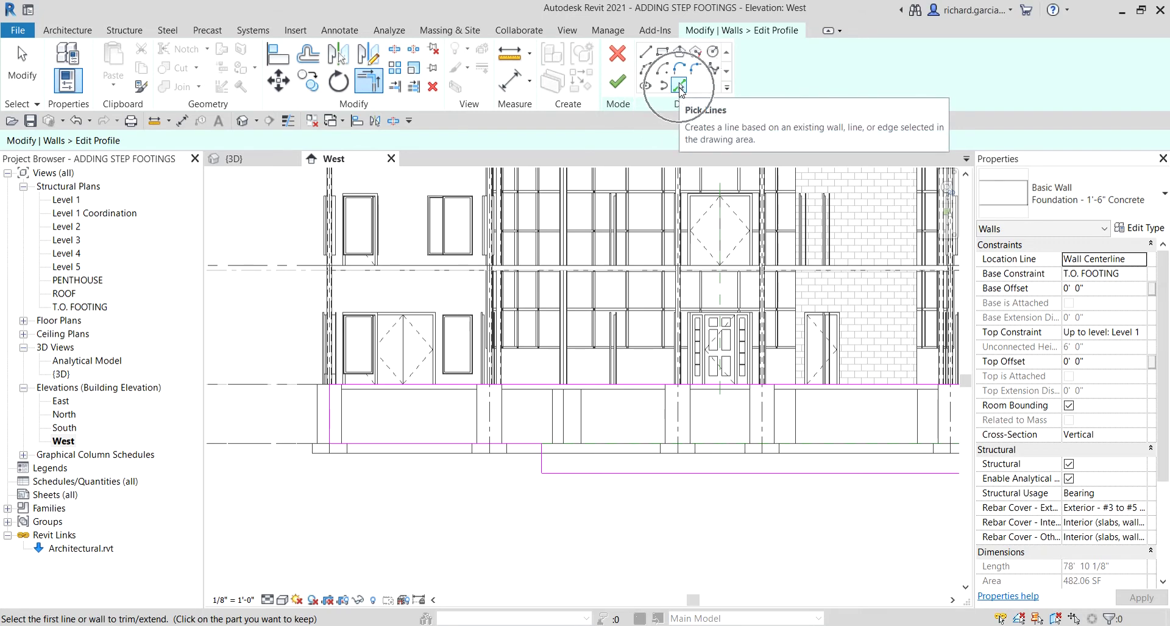
# Step: Add a second horizontal profile line offset 3' 0" below the lowered bottom line using Pick Lines
pyautogui.click(680, 89)
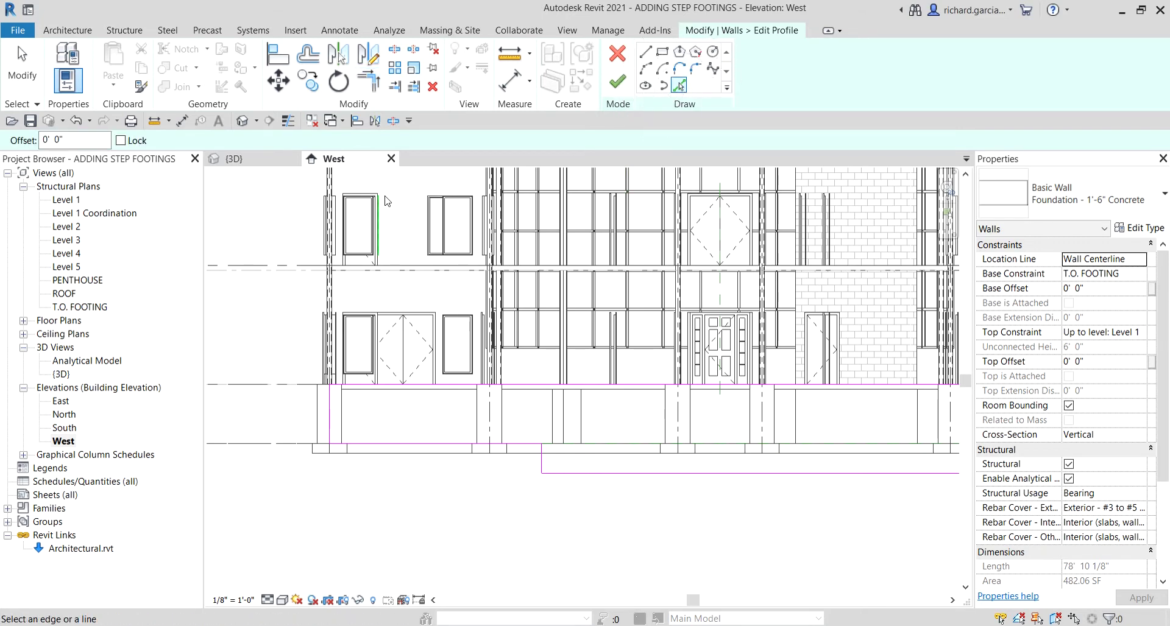
pyautogui.click(56, 140)
pyautogui.press('BackSpace')
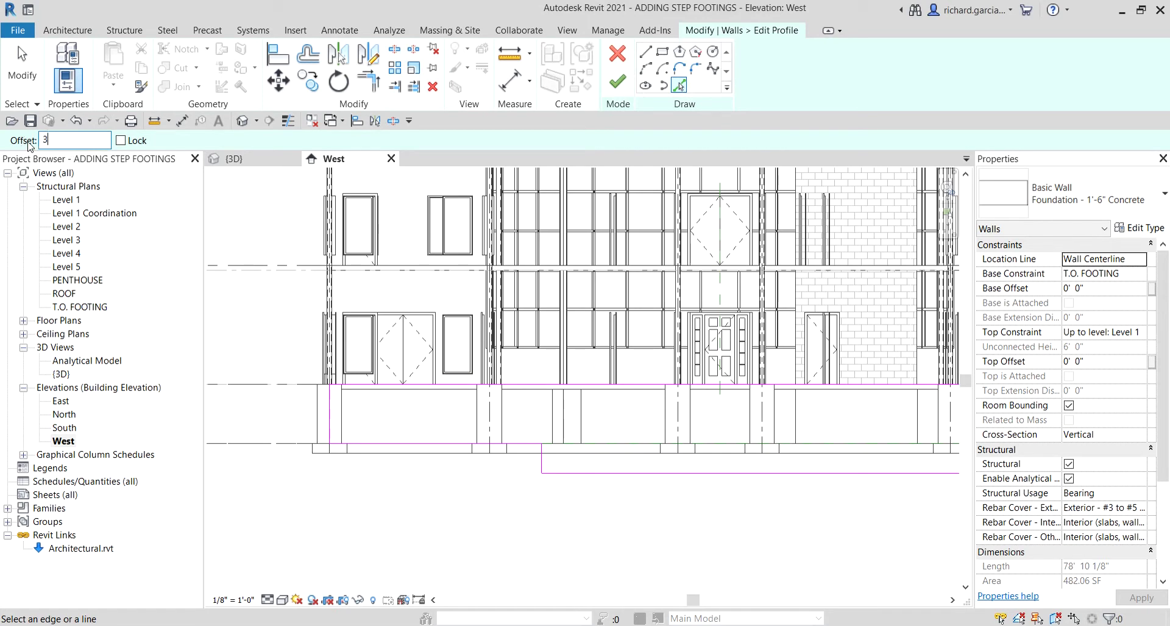
pyautogui.scroll(2, 605, 490)
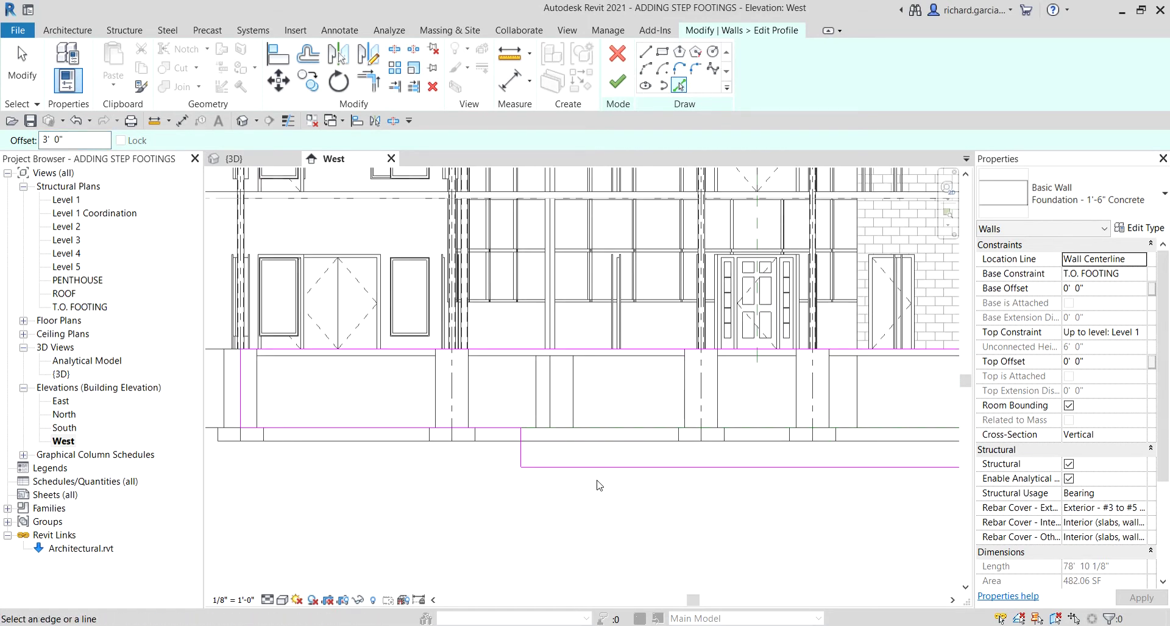
pyautogui.click(593, 471)
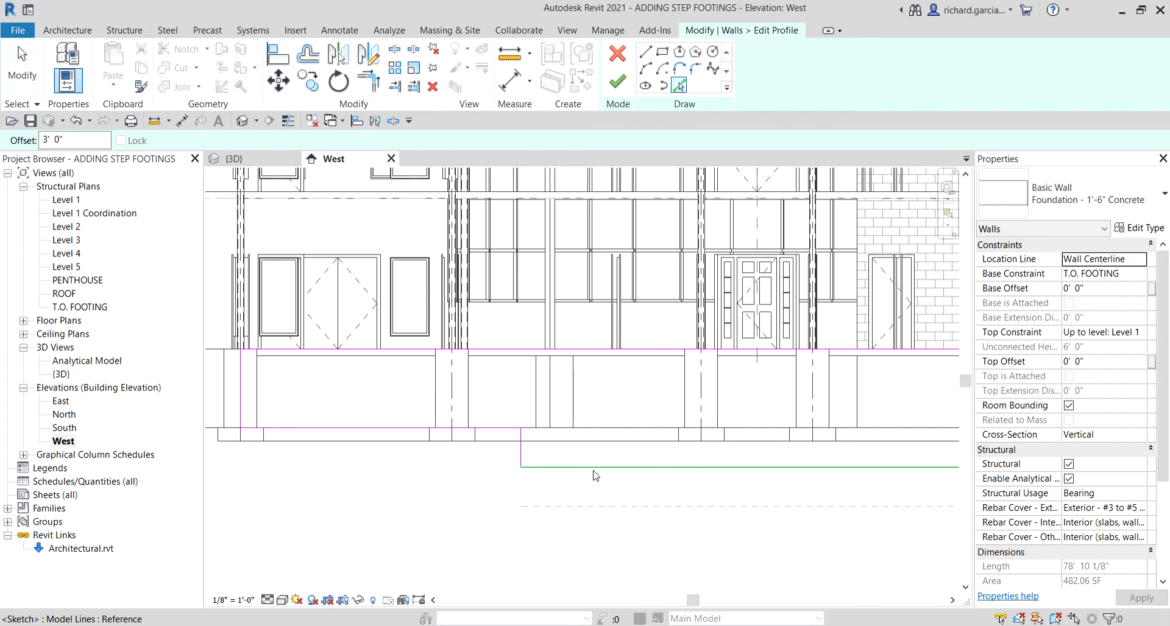
pyautogui.click(594, 475)
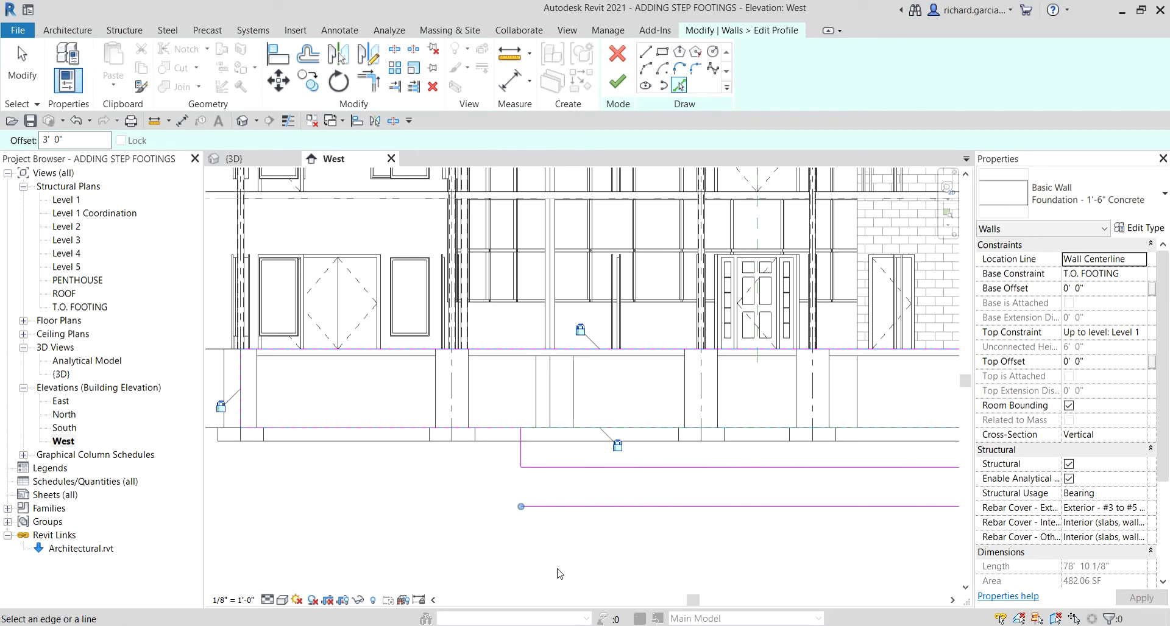
pyautogui.click(23, 72)
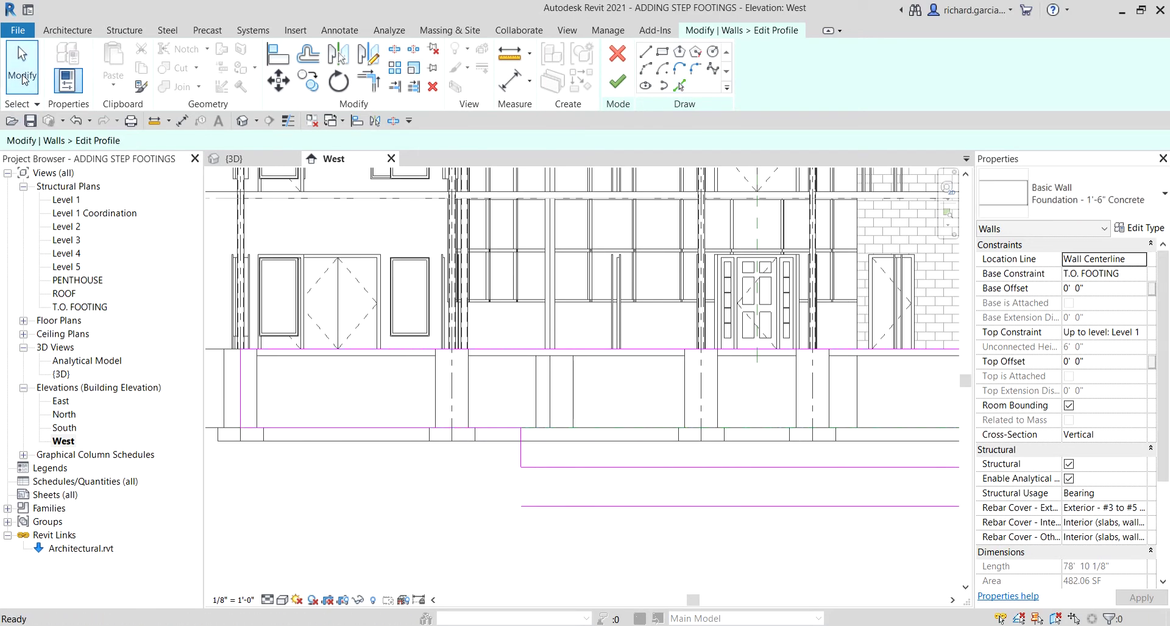
# Step: Add a second vertical profile line offset 4' 0" from the first vertical step line, toward grid C, using Pick Lines
pyautogui.scroll(3, 580, 481)
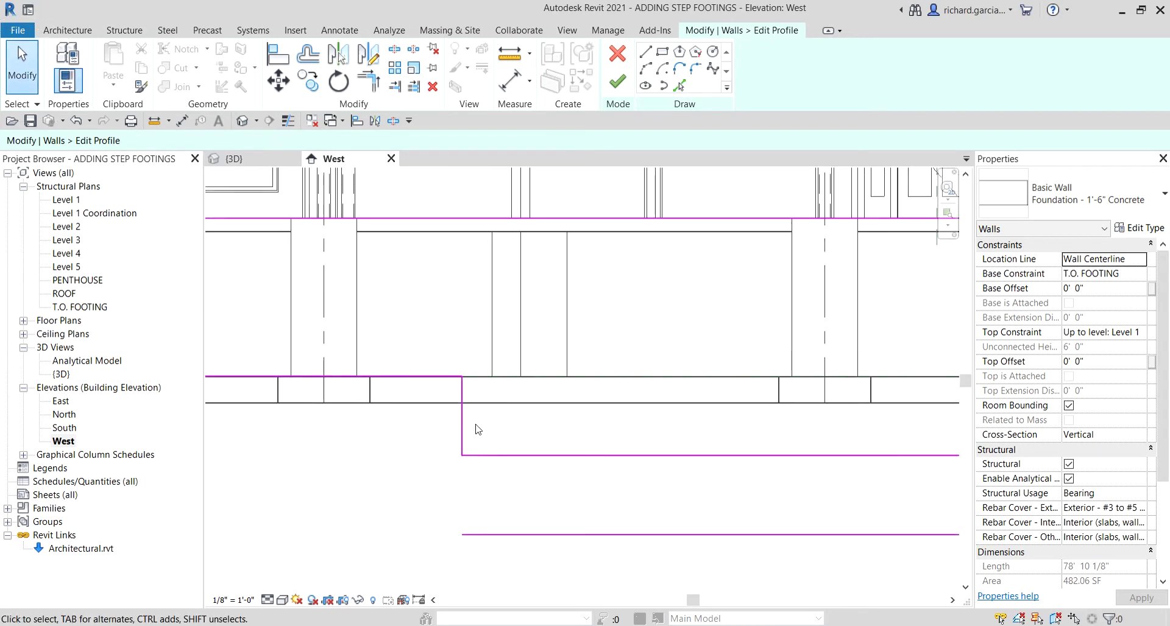
pyautogui.click(659, 425)
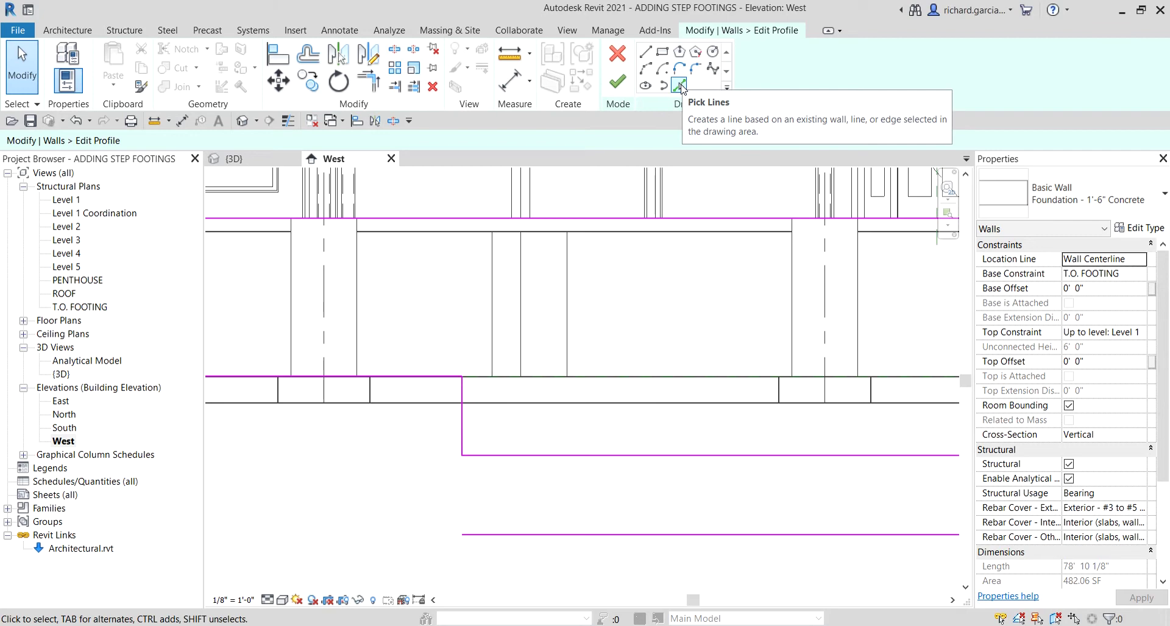
pyautogui.click(680, 86)
pyautogui.click(70, 141)
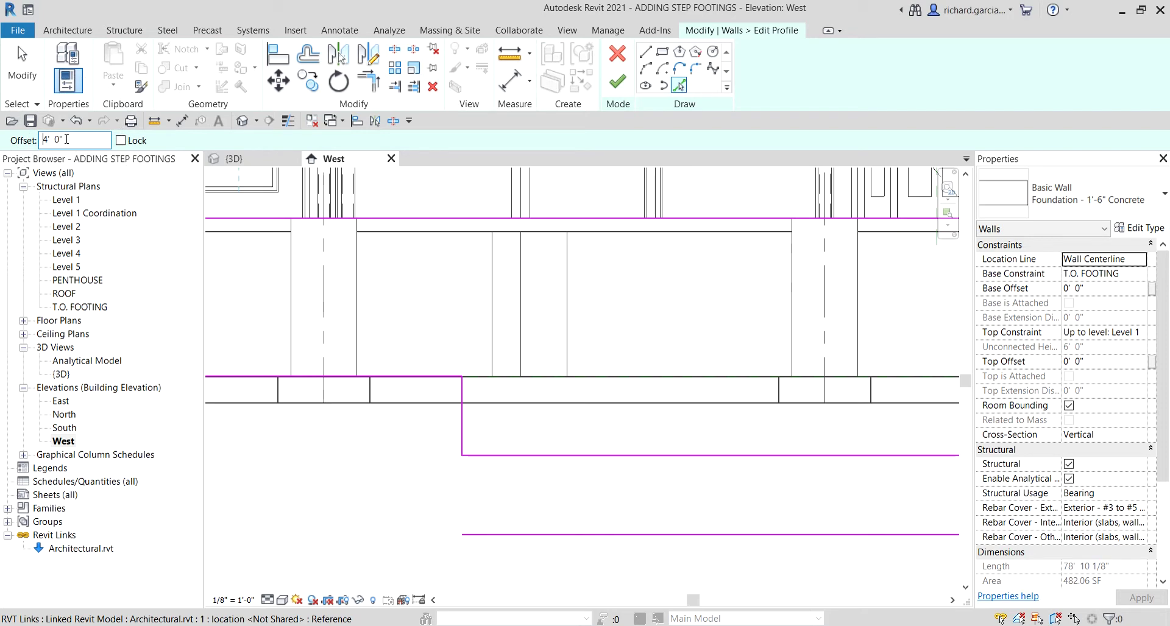
pyautogui.click(466, 419)
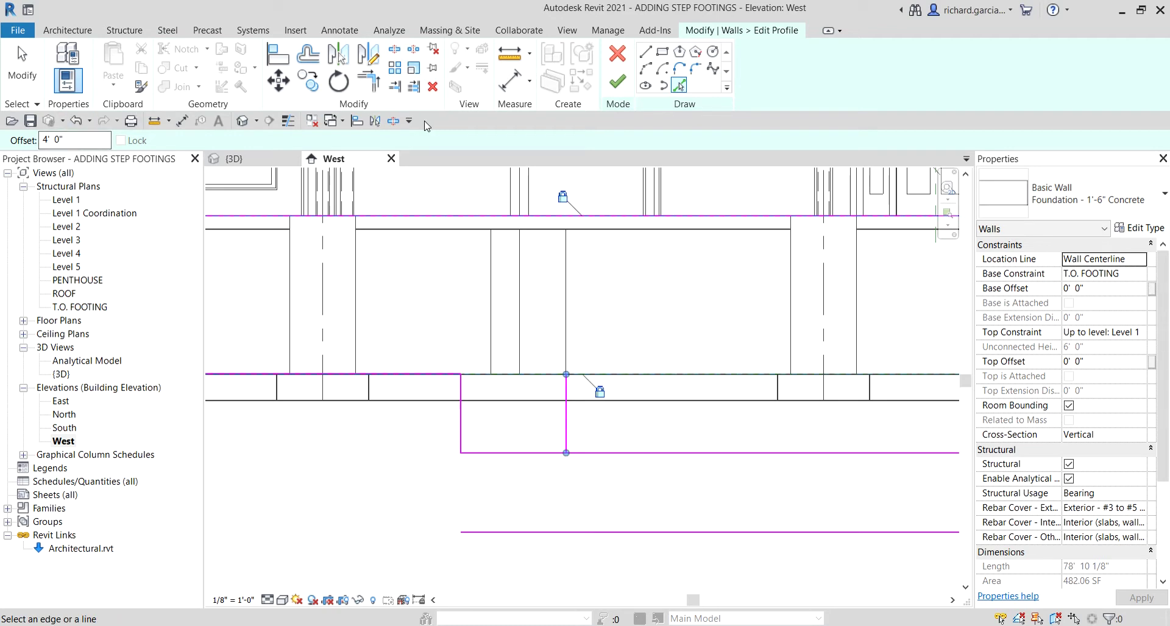
# Step: Trim the second vertical line and the lowest horizontal line to a corner, keeping the horizontal part toward grid C
pyautogui.click(374, 89)
pyautogui.scroll(-2, 636, 365)
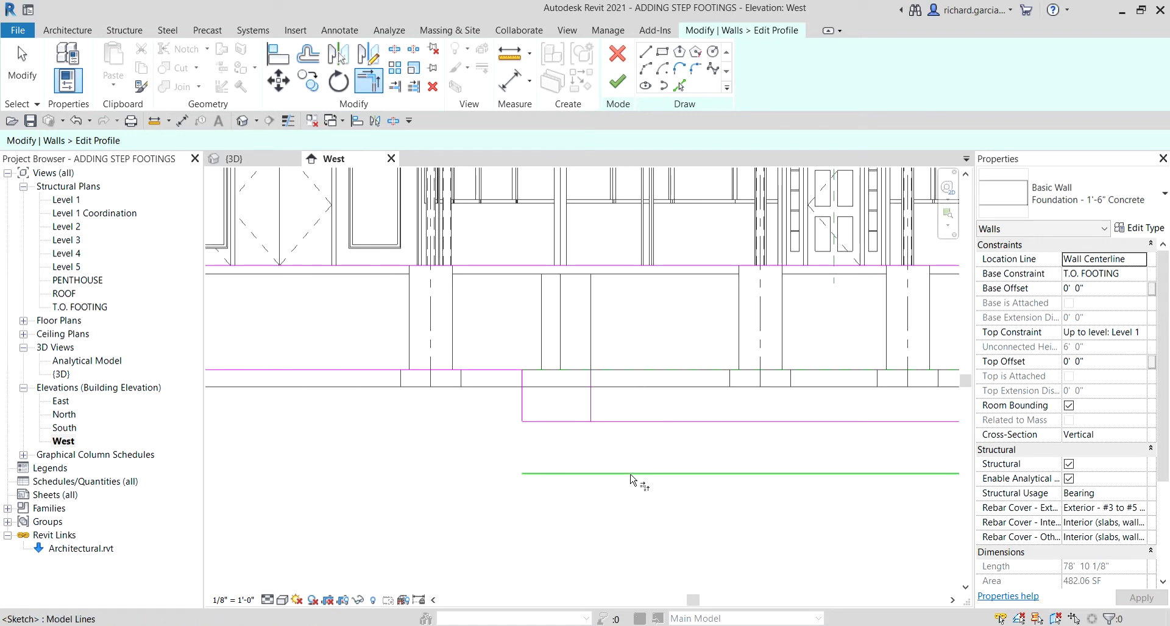
pyautogui.click(592, 407)
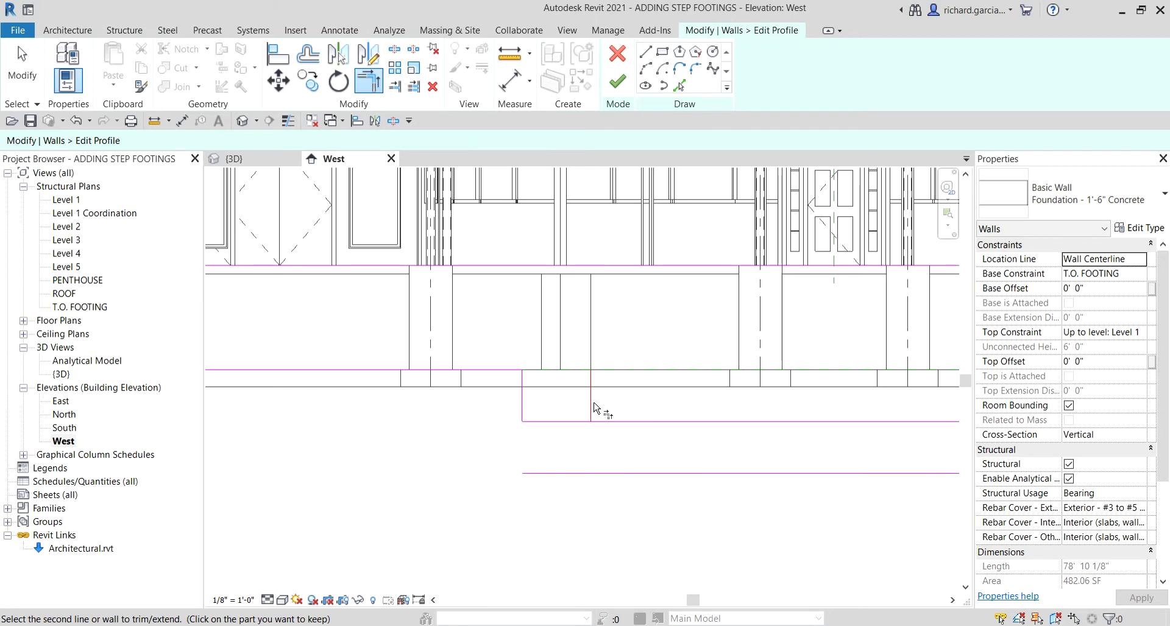
pyautogui.click(679, 474)
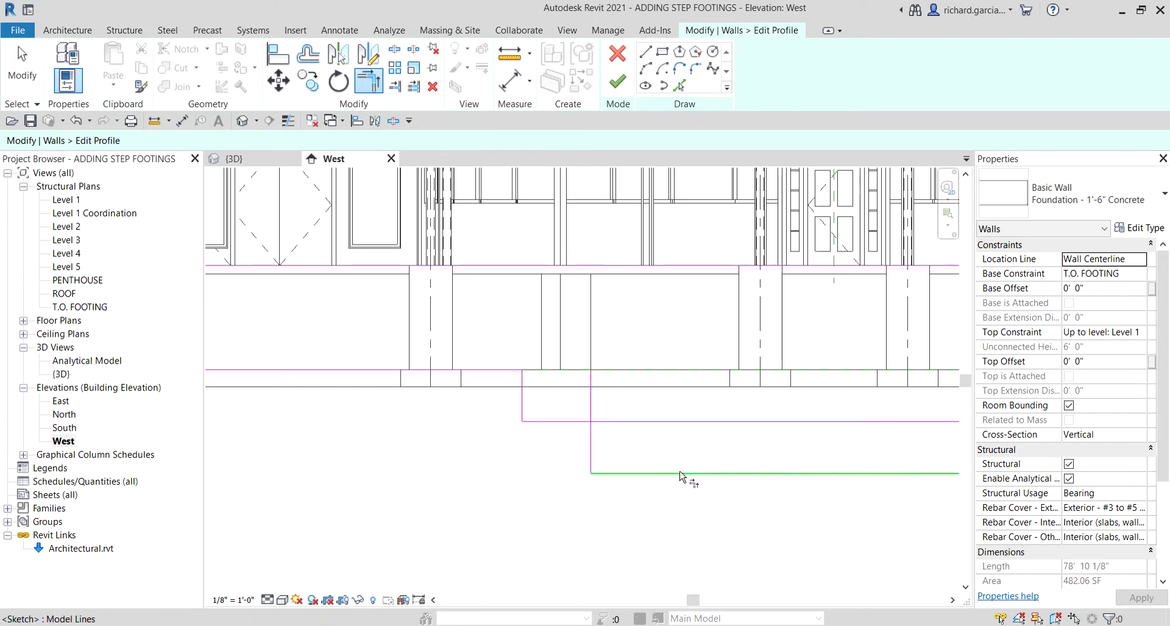
# Step: Trim the first step's horizontal line to the second vertical line, keeping its short segment and the vertical's lower part
pyautogui.click(555, 421)
pyautogui.click(586, 449)
pyautogui.scroll(-3, 533, 475)
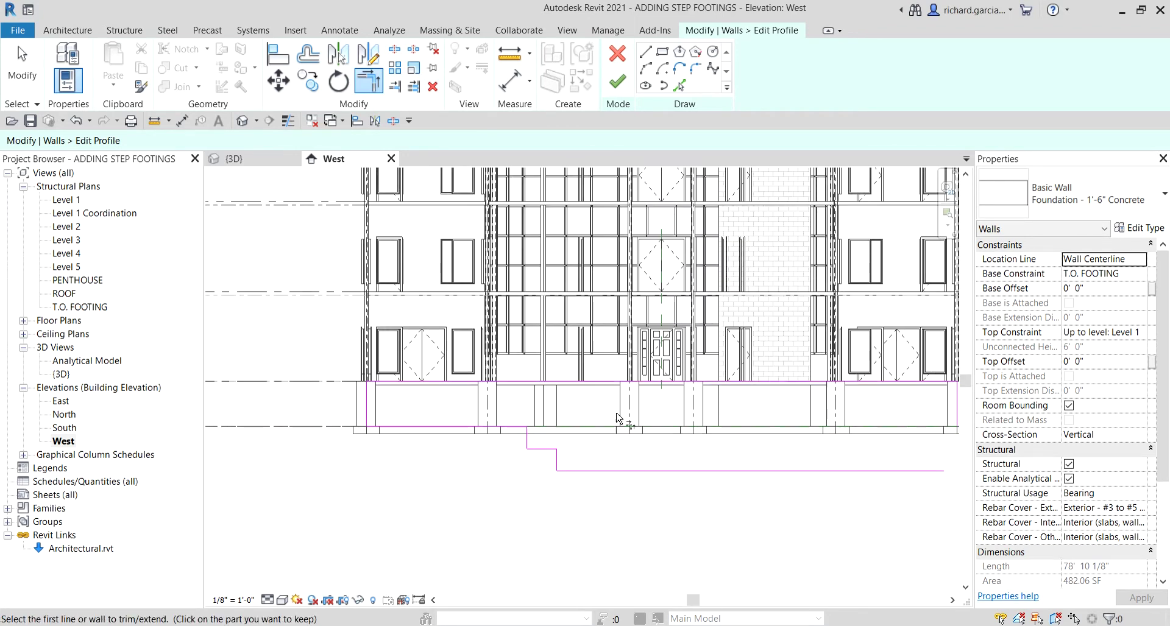
pyautogui.scroll(-2, 509, 452)
pyautogui.moveTo(709, 494); pyautogui.dragTo(683, 496, button='middle')
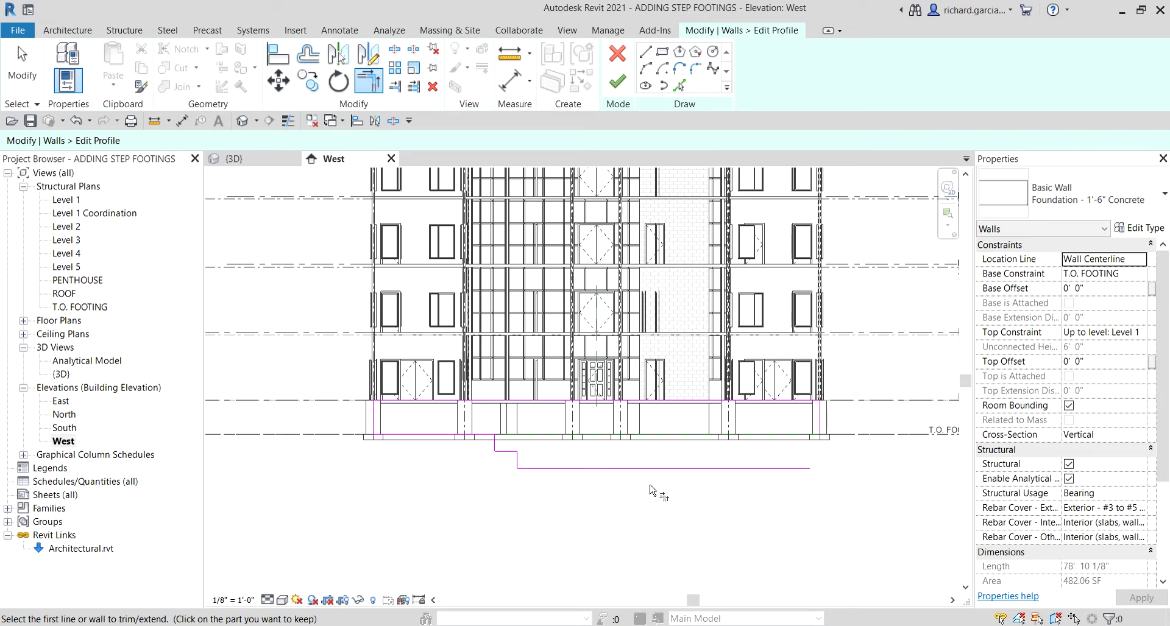
pyautogui.click(24, 80)
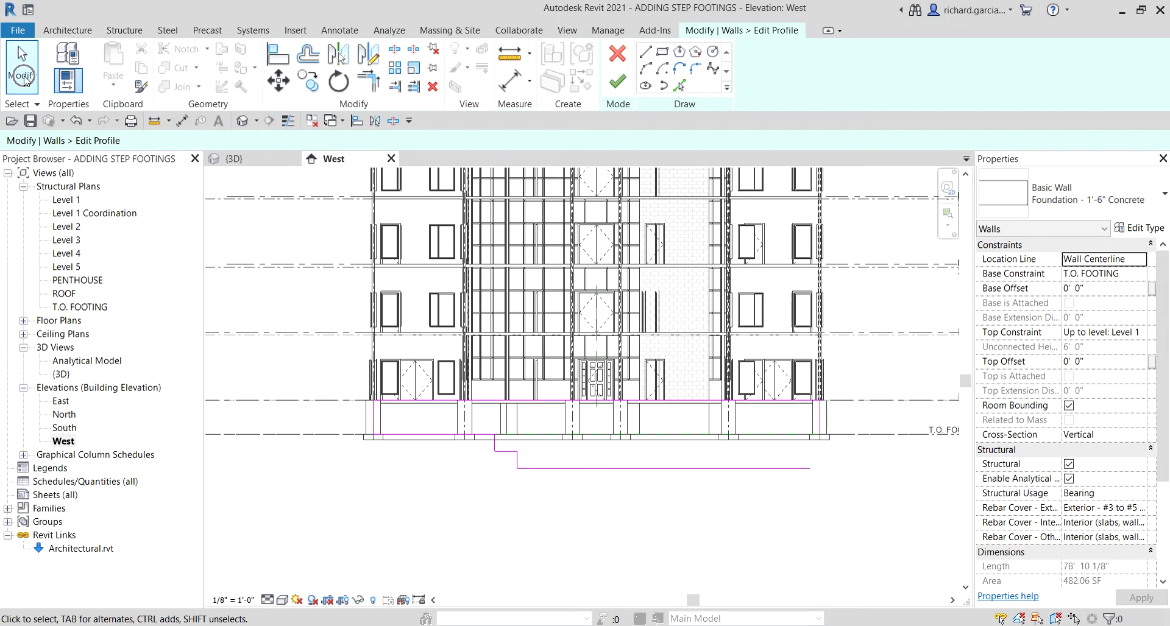
pyautogui.scroll(2, 439, 457)
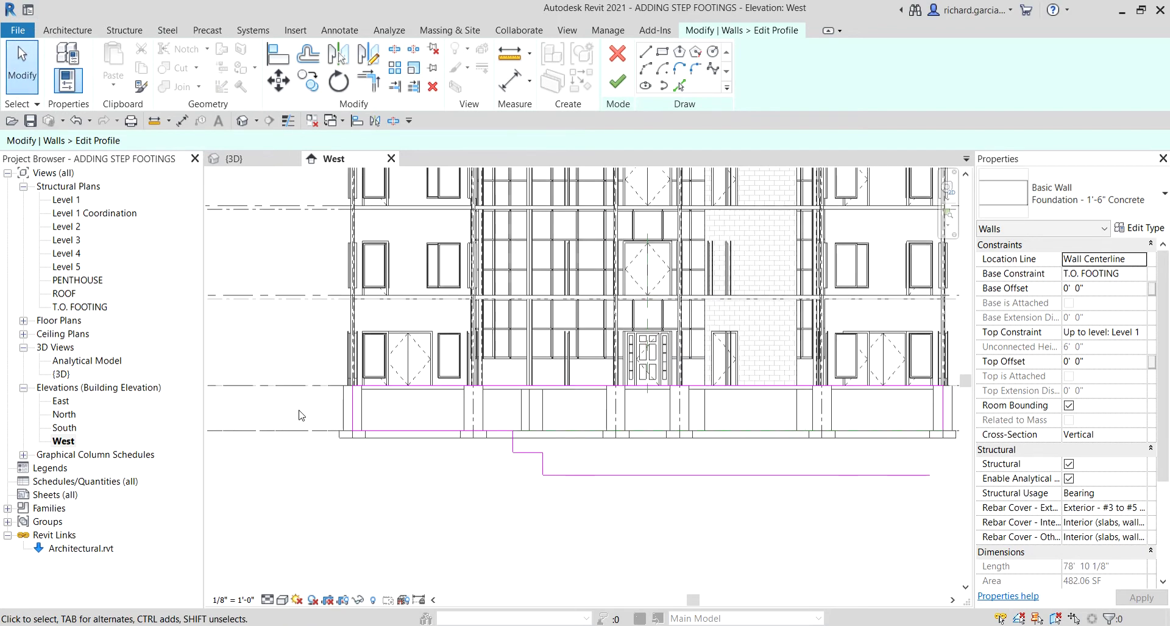
pyautogui.moveTo(296, 409)
pyautogui.mouseDown()
pyautogui.moveTo(420, 486)
pyautogui.moveTo(595, 538)
pyautogui.mouseUp()
pyautogui.scroll(-1, 894, 459)
pyautogui.moveTo(896, 460); pyautogui.dragTo(741, 470, button='middle')
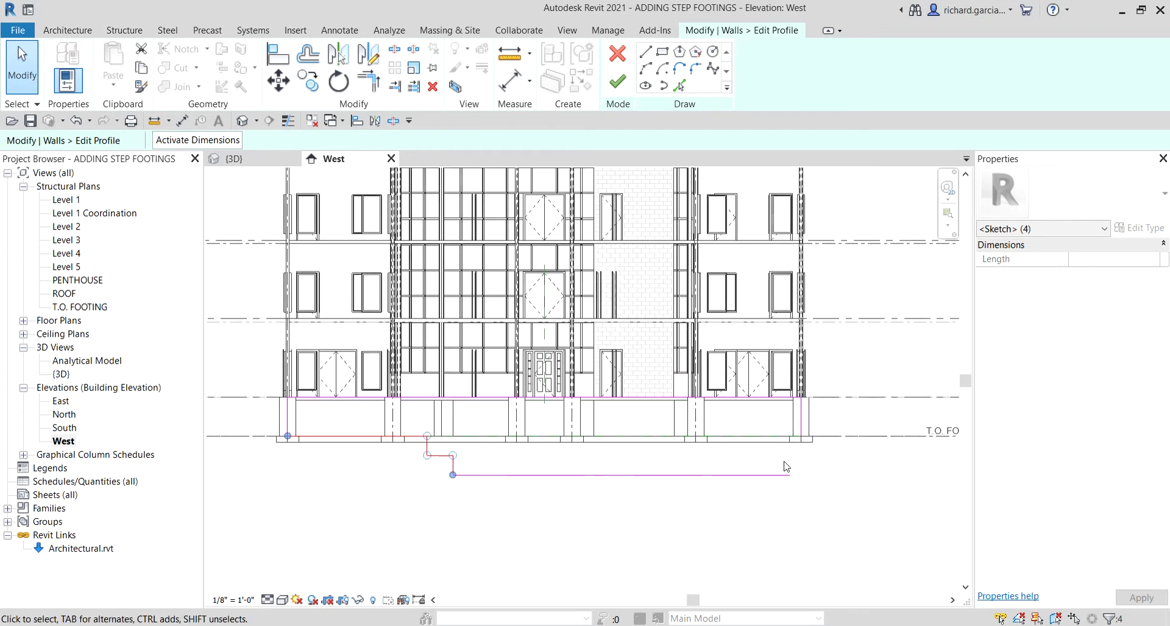
pyautogui.scroll(1, 270, 463)
pyautogui.click(287, 505)
pyautogui.moveTo(253, 543)
pyautogui.mouseDown()
pyautogui.moveTo(501, 411)
pyautogui.moveTo(567, 401)
pyautogui.mouseUp()
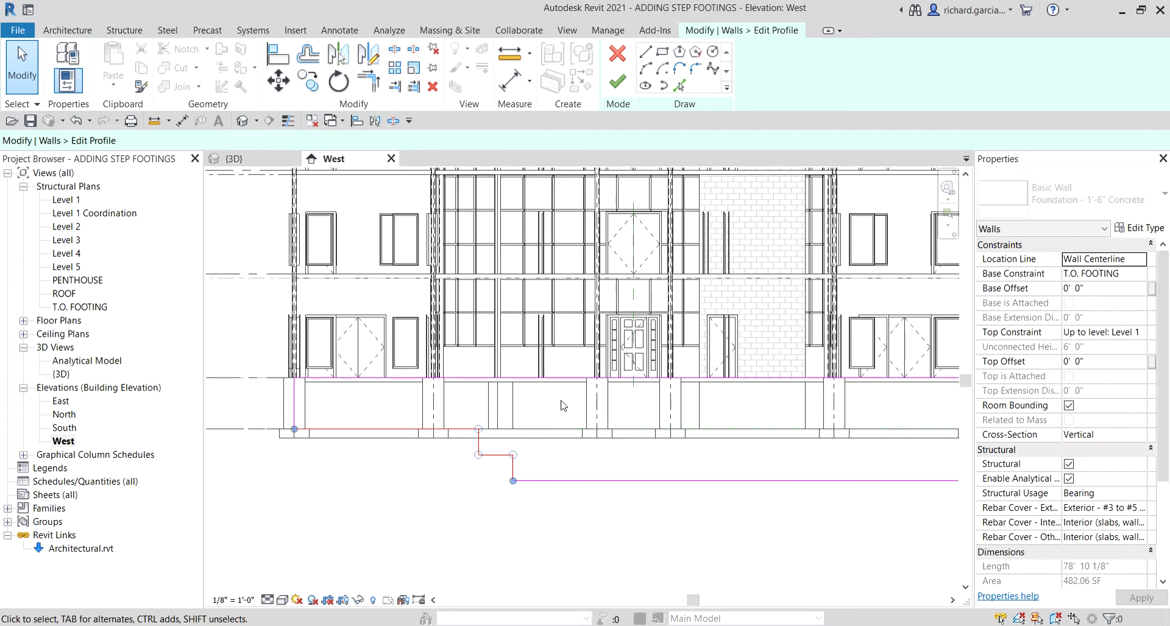
pyautogui.click(240, 535)
# Step: Mirror a copy of the upper bottom edge and the three step lines about a drawn vertical axis through the entrance door's centre
pyautogui.moveTo(238, 530); pyautogui.dragTo(554, 416)
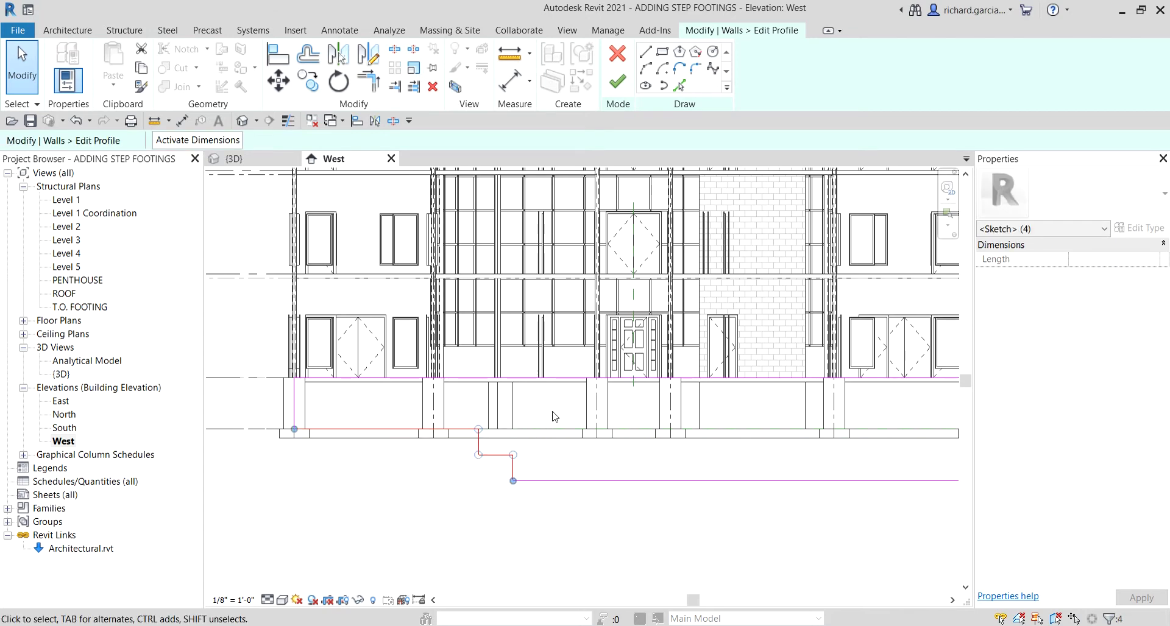
pyautogui.click(368, 58)
pyautogui.scroll(3, 606, 405)
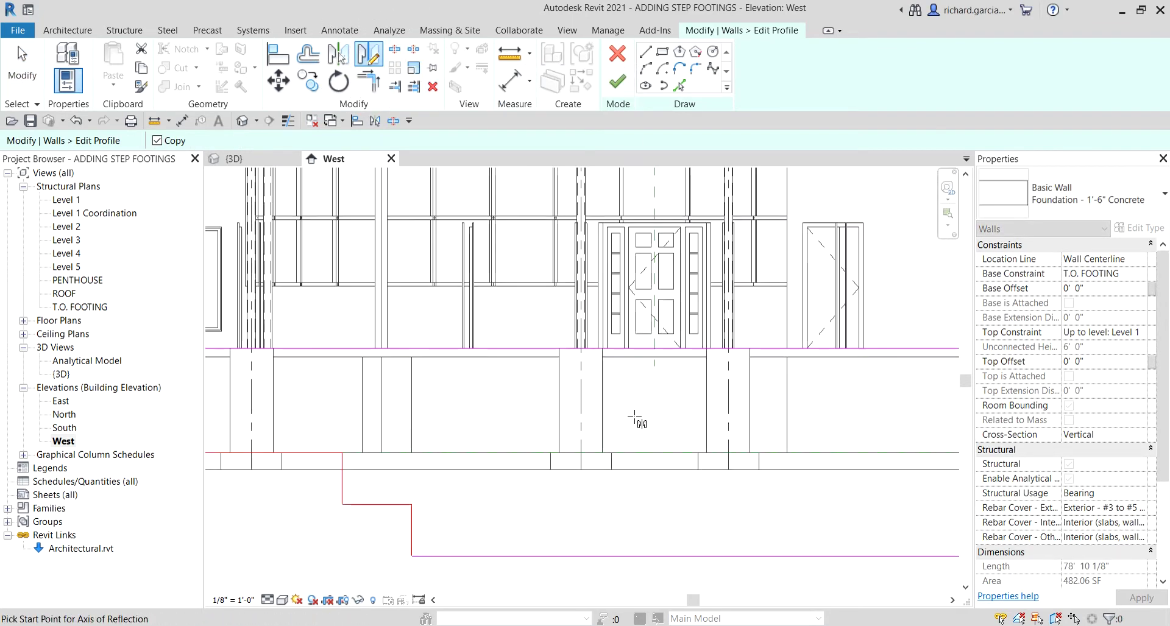
pyautogui.click(654, 349)
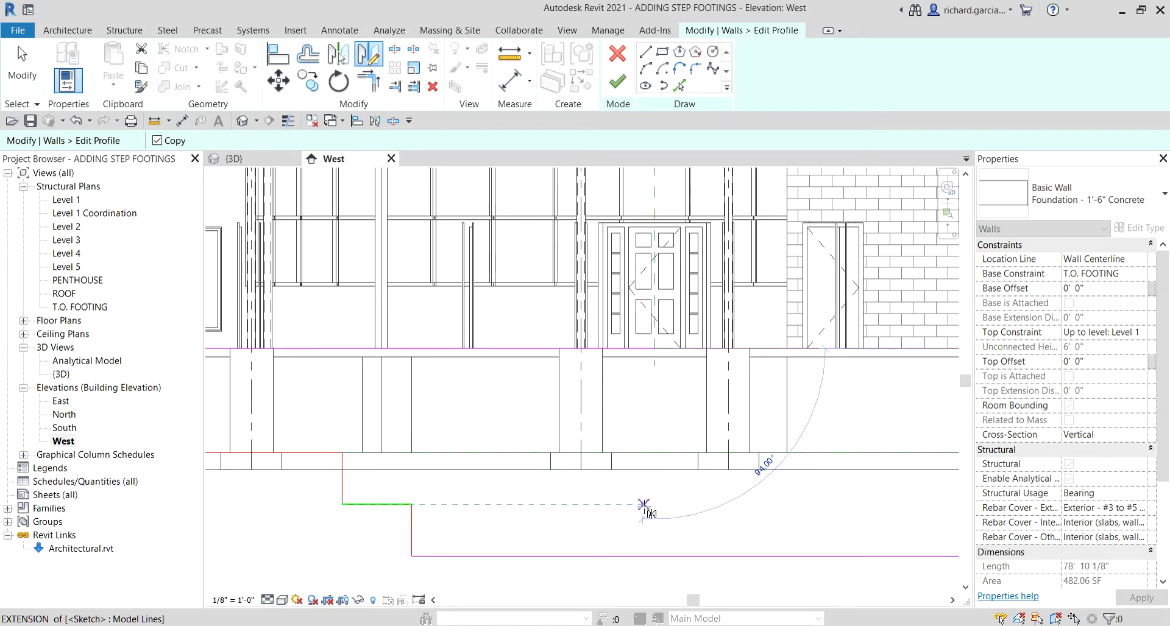
pyautogui.press('ctrl')
pyautogui.press('ctrl')
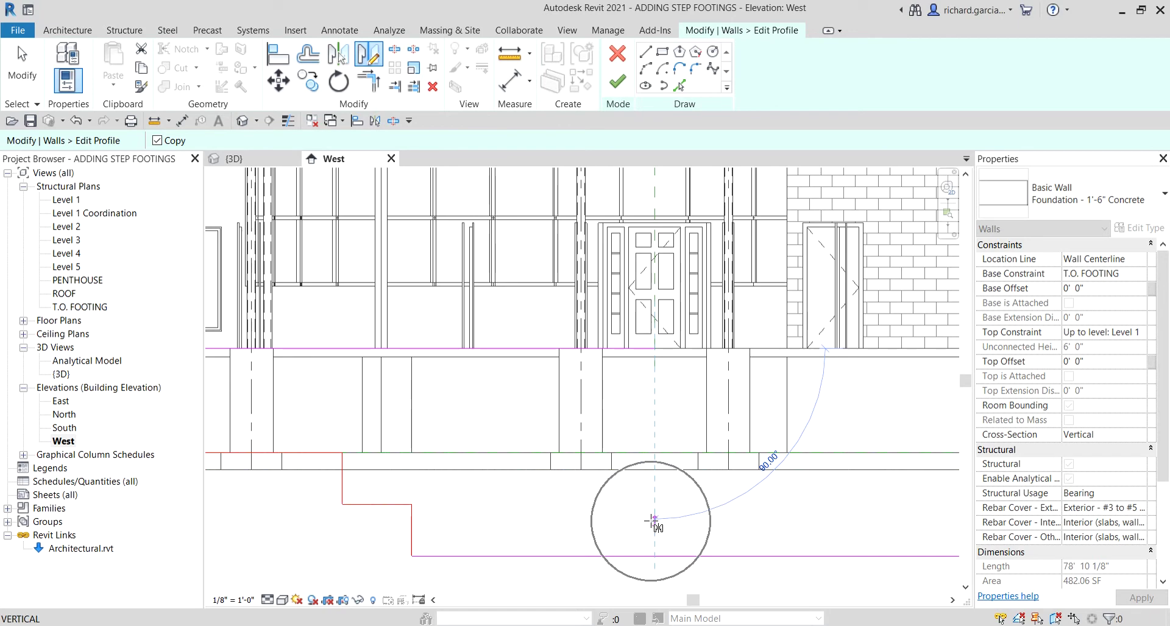
pyautogui.click(655, 520)
pyautogui.scroll(-5, 609, 514)
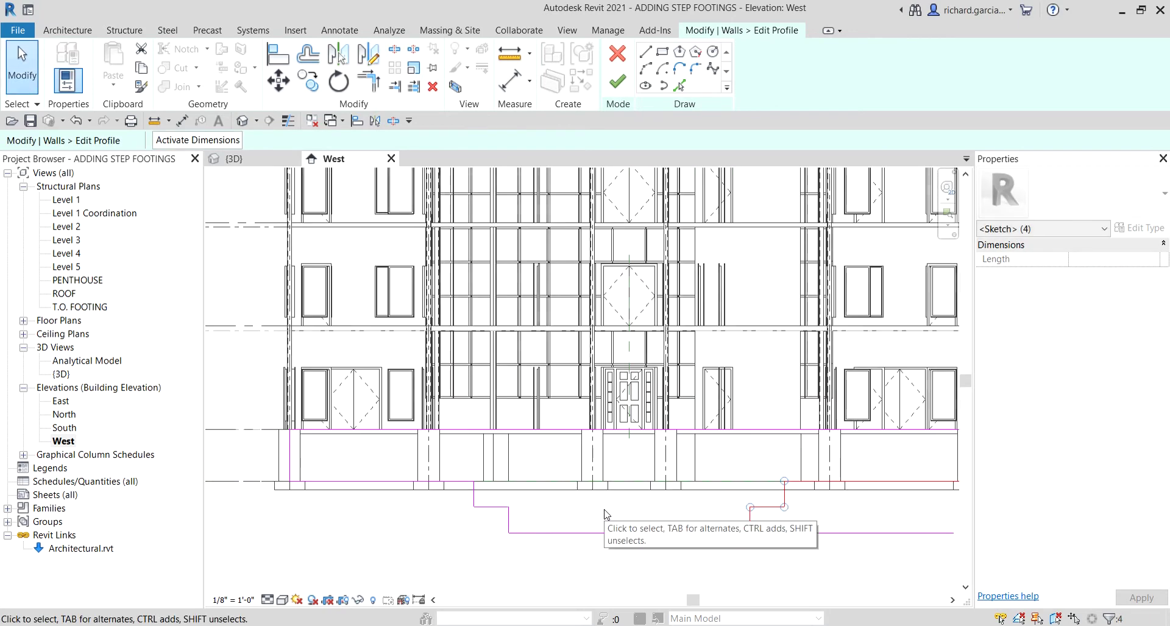
pyautogui.moveTo(718, 530); pyautogui.dragTo(698, 505, button='middle')
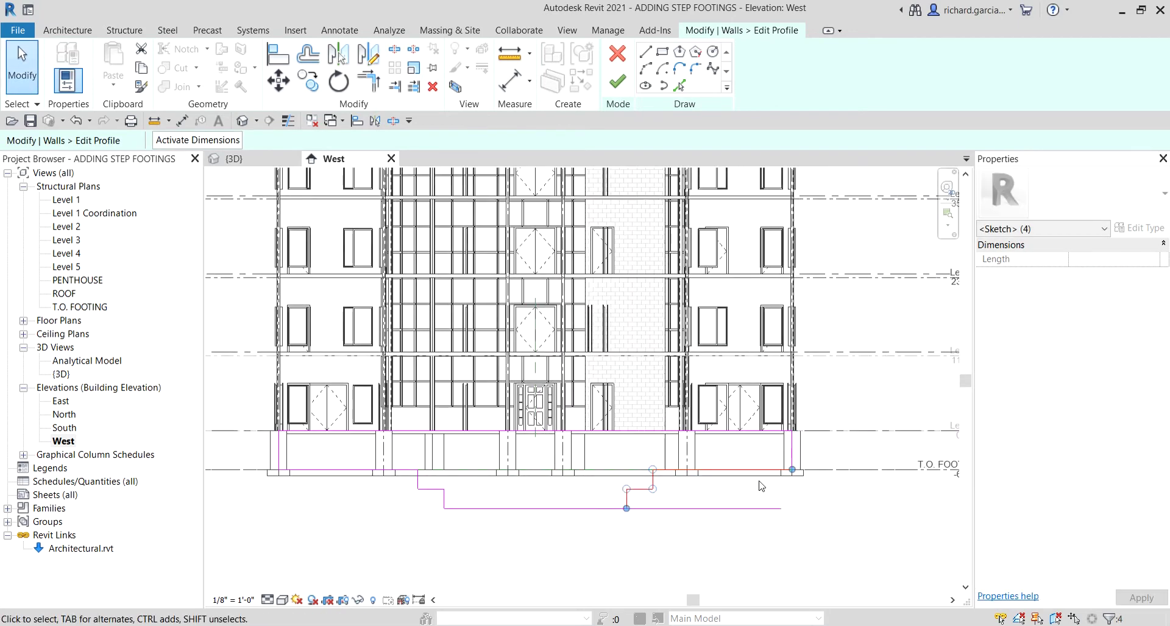
pyautogui.click(619, 530)
# Step: Trim the lowest horizontal line and the mirrored lower vertical line to a corner, removing the overhang beyond the mirrored steps
pyautogui.scroll(1, 615, 530)
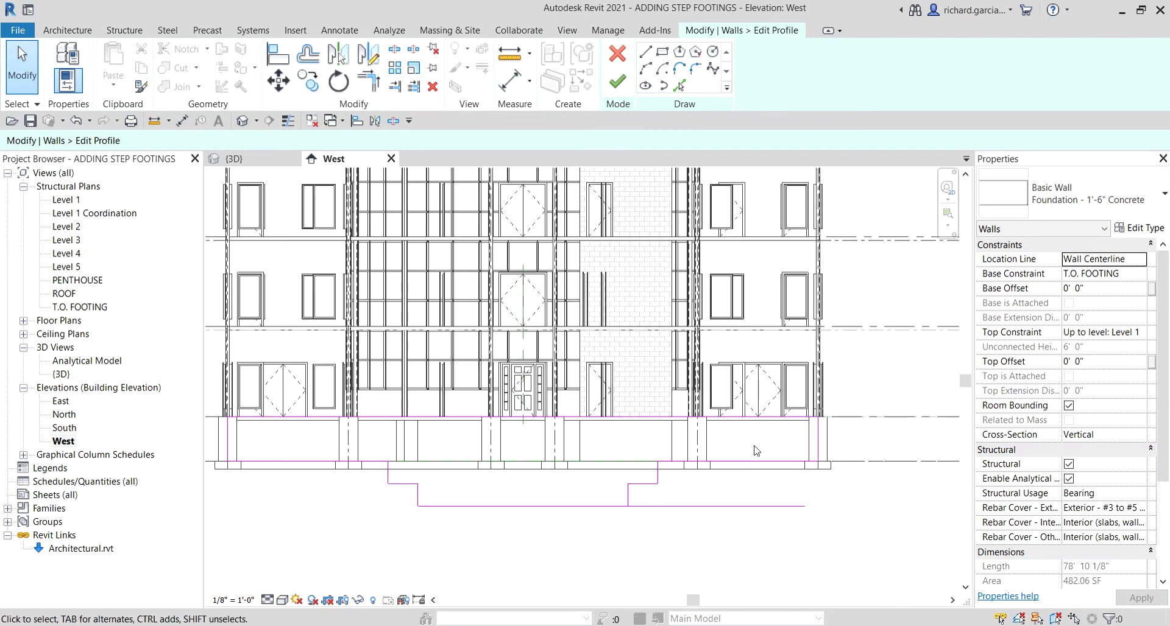
pyautogui.scroll(2, 661, 507)
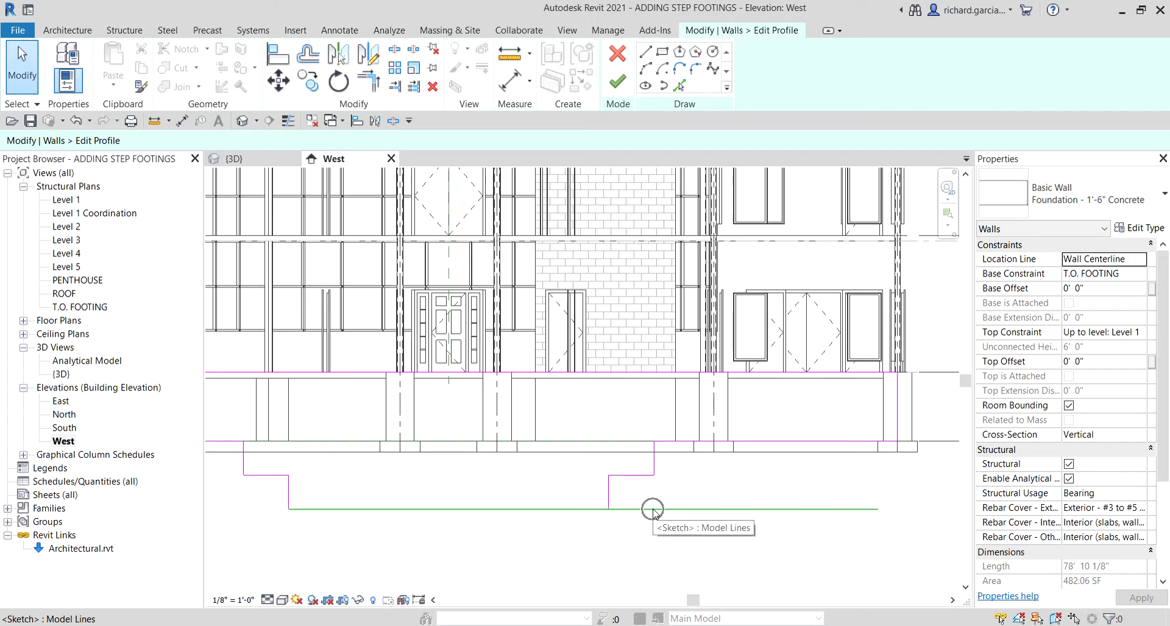
pyautogui.click(369, 81)
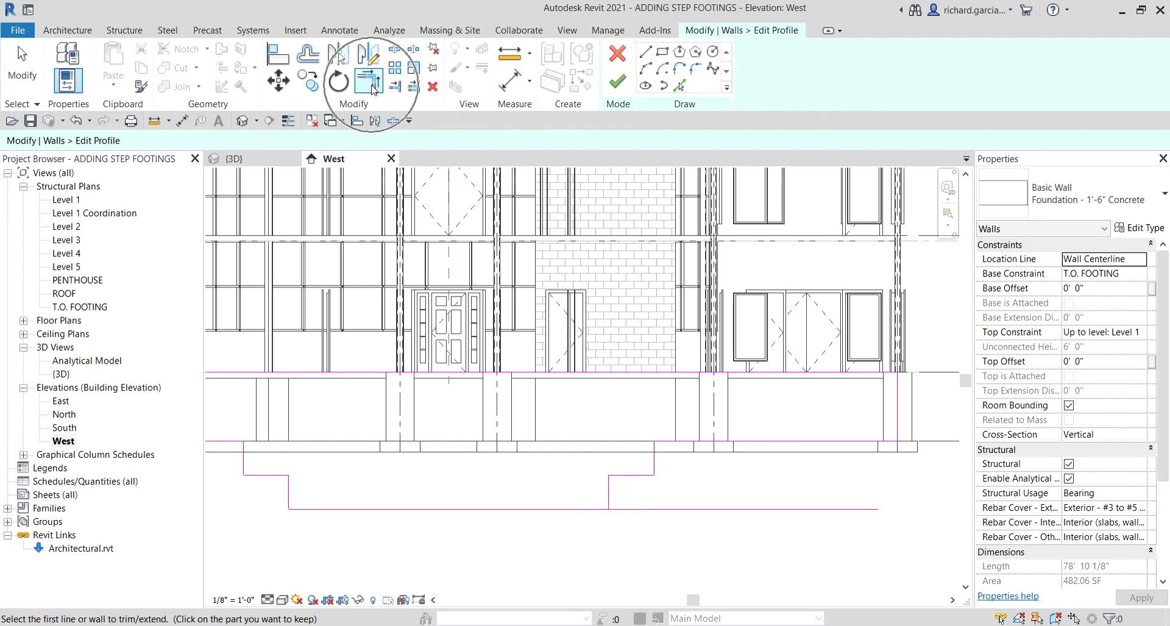
pyautogui.click(561, 509)
pyautogui.click(608, 491)
pyautogui.scroll(-6, 549, 481)
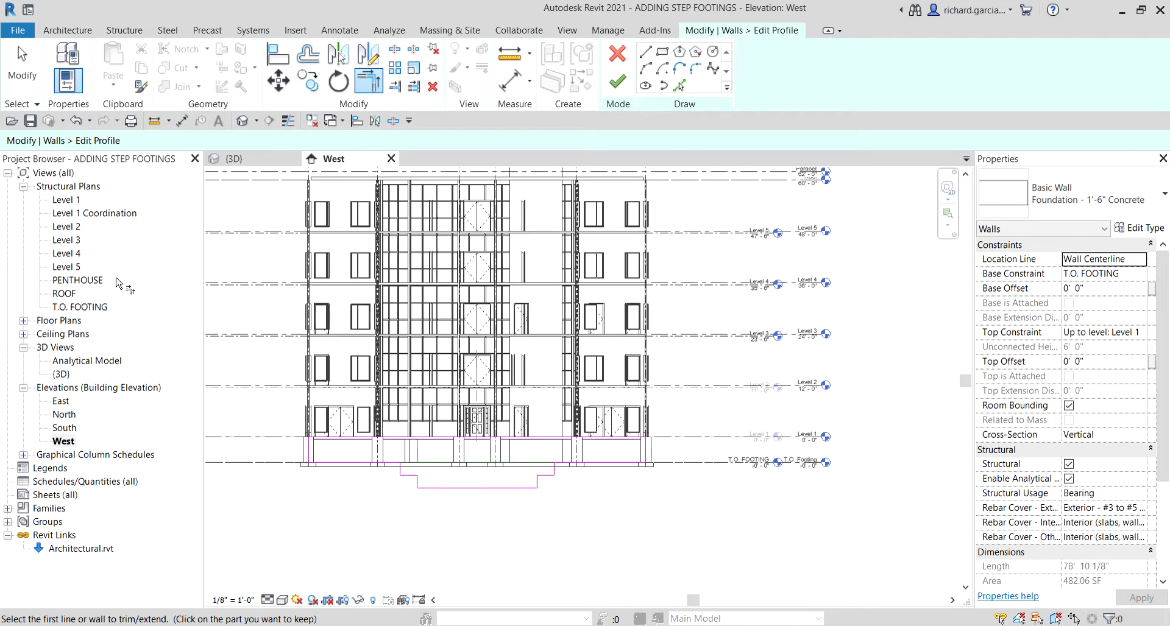
pyautogui.click(22, 70)
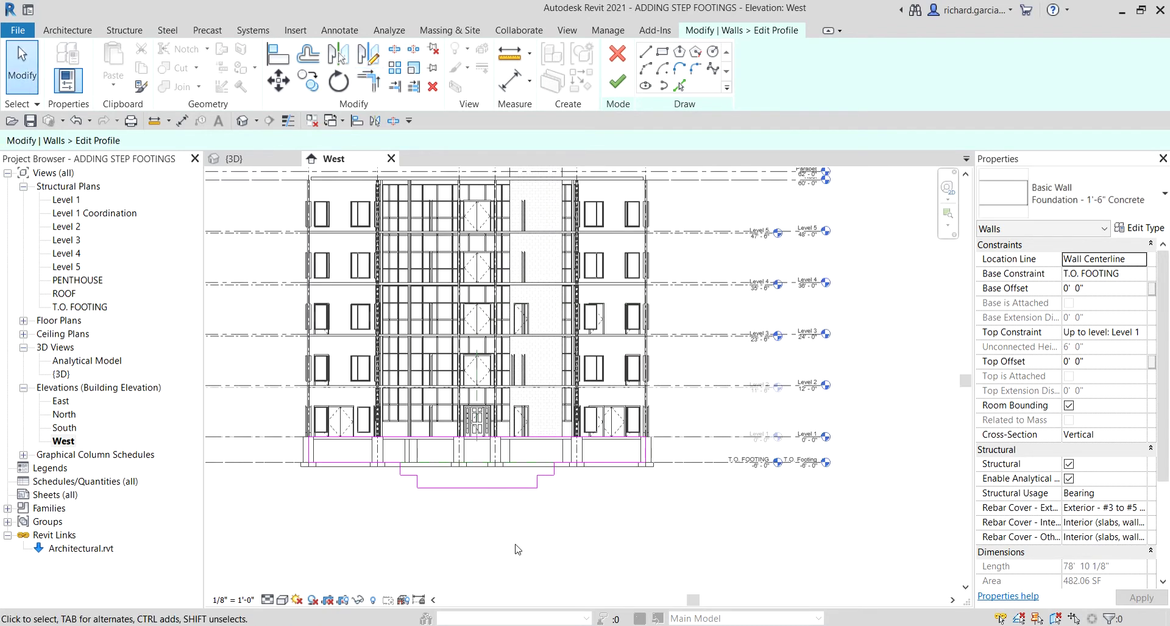
pyautogui.scroll(3, 518, 518)
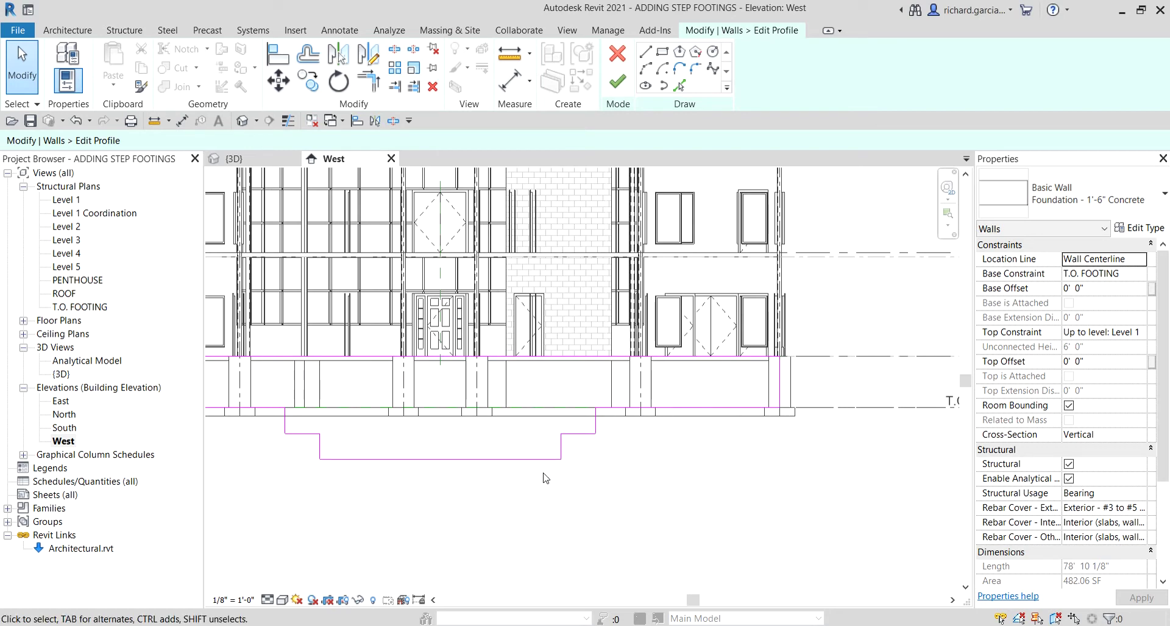
pyautogui.scroll(-3, 272, 417)
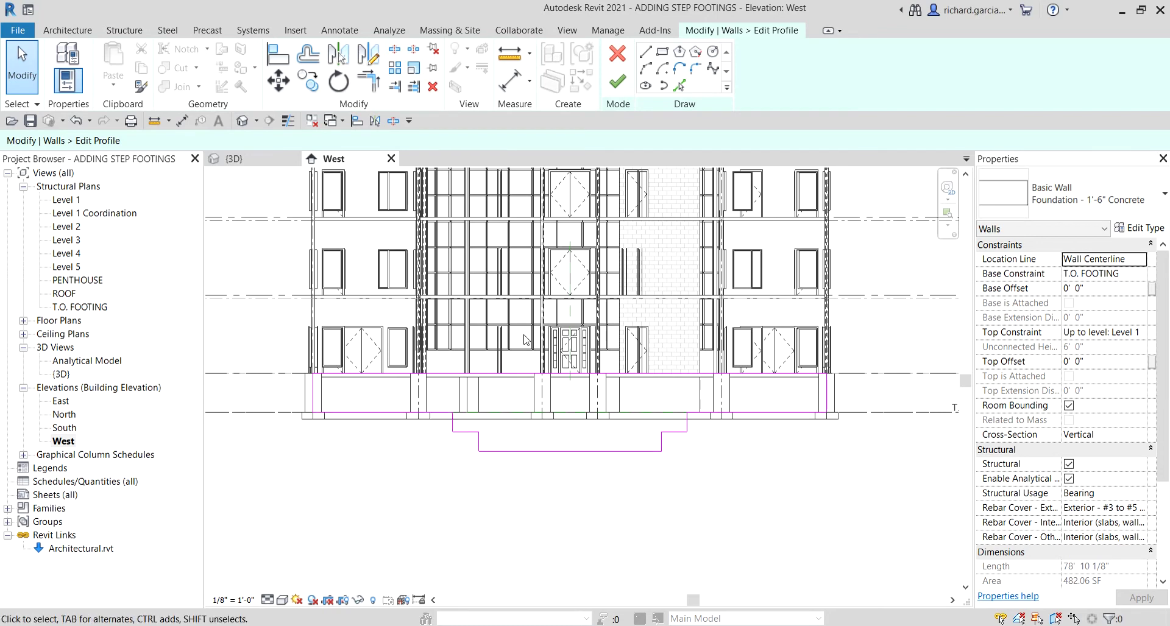
# Step: Finish the west foundation wall's stepped profile edit and open the default 3D view
pyautogui.click(619, 76)
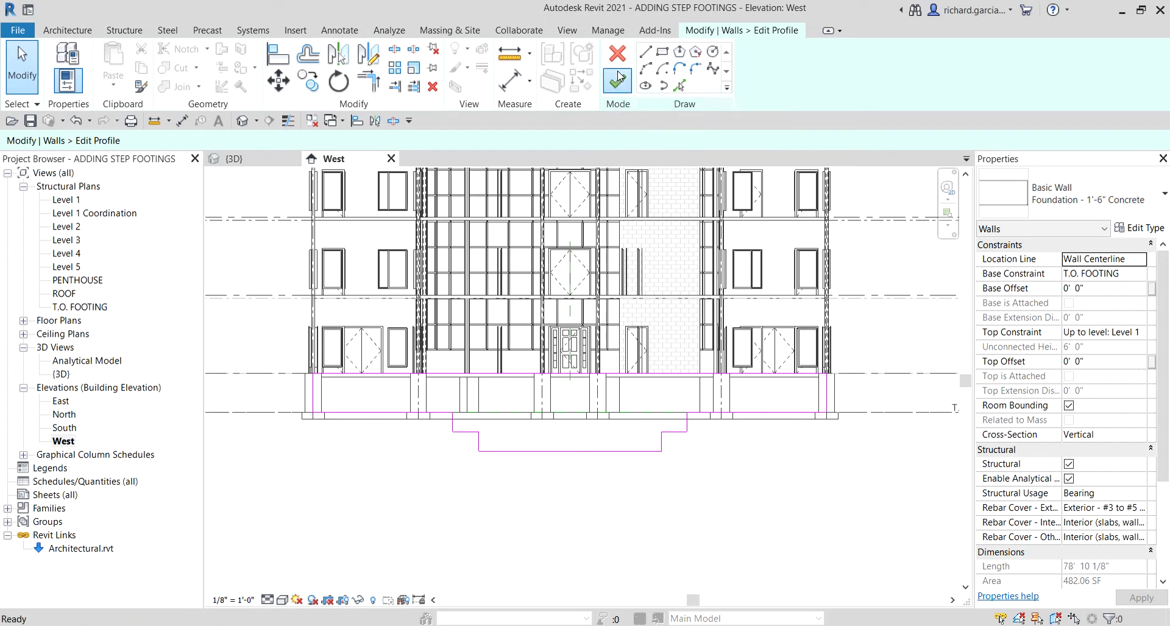
pyautogui.click(527, 518)
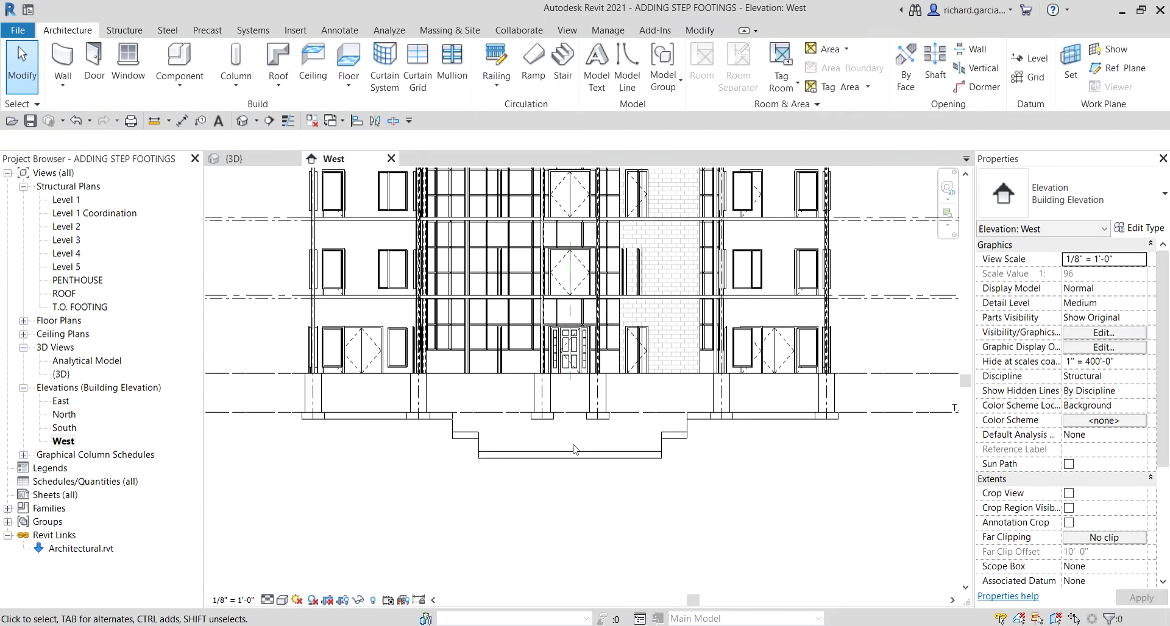
pyautogui.scroll(2, 543, 441)
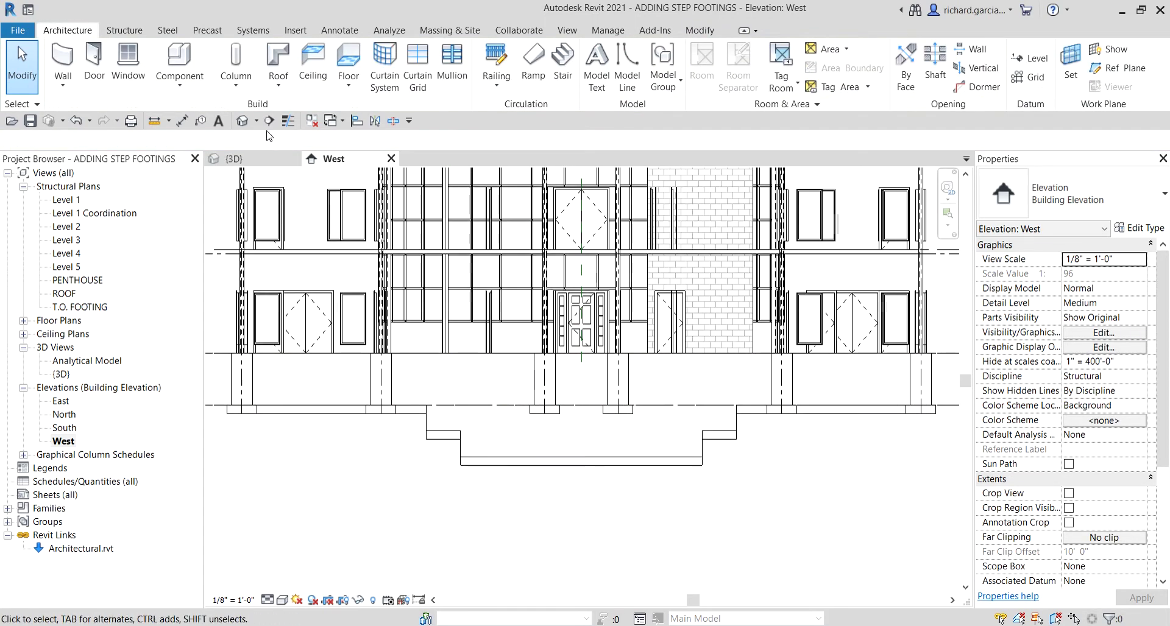
pyautogui.click(242, 122)
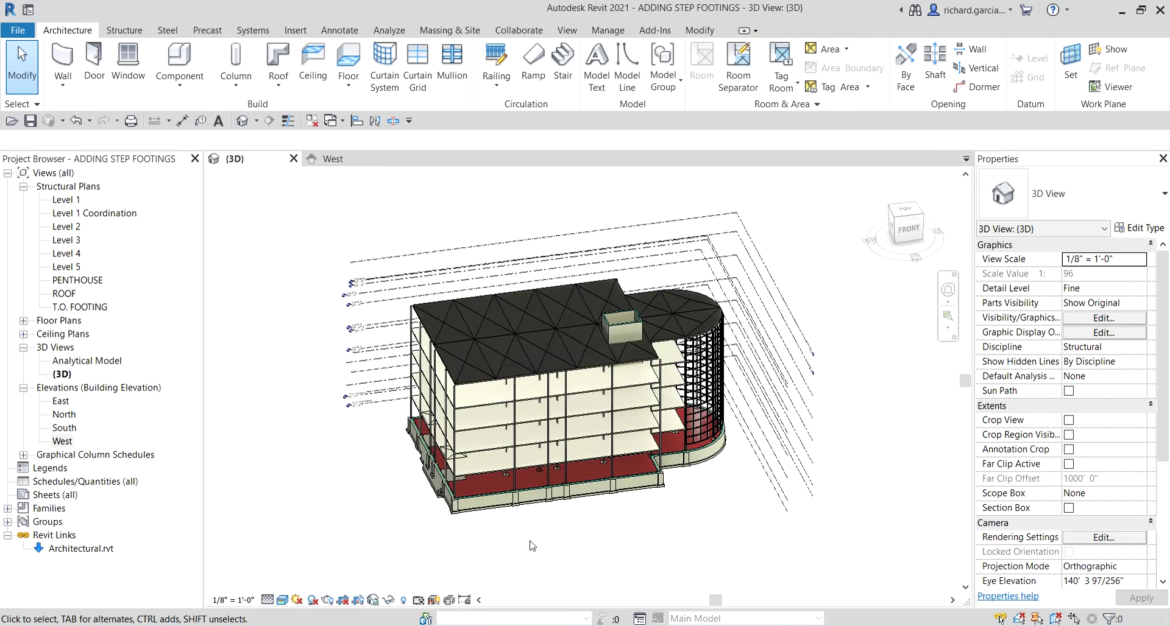
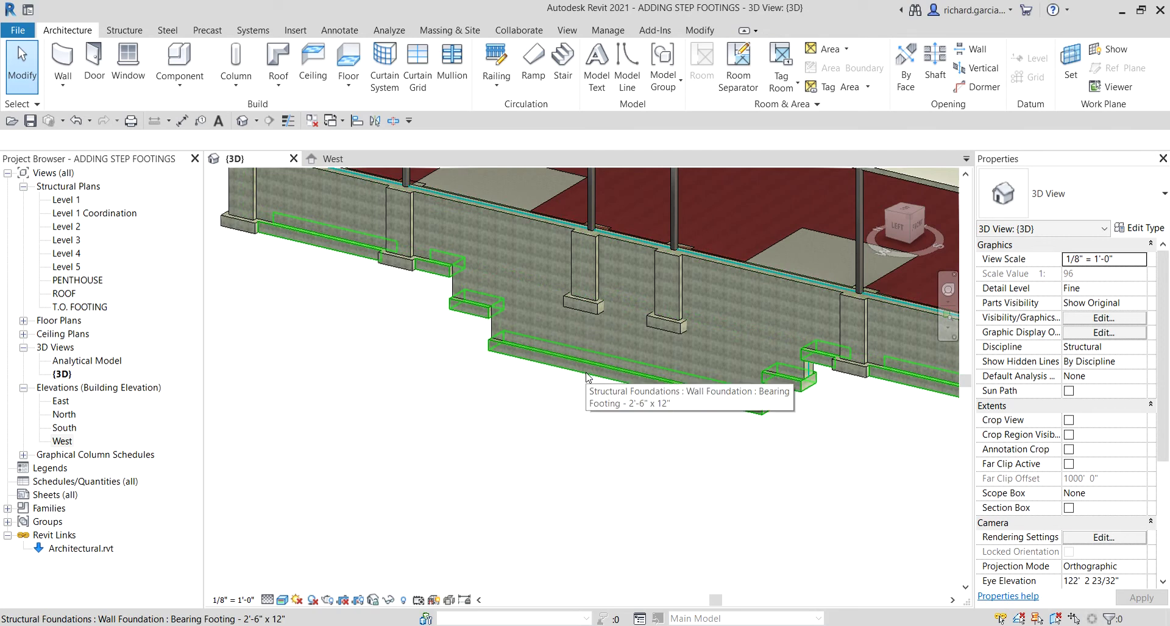
pyautogui.click(583, 315)
pyautogui.click(583, 316)
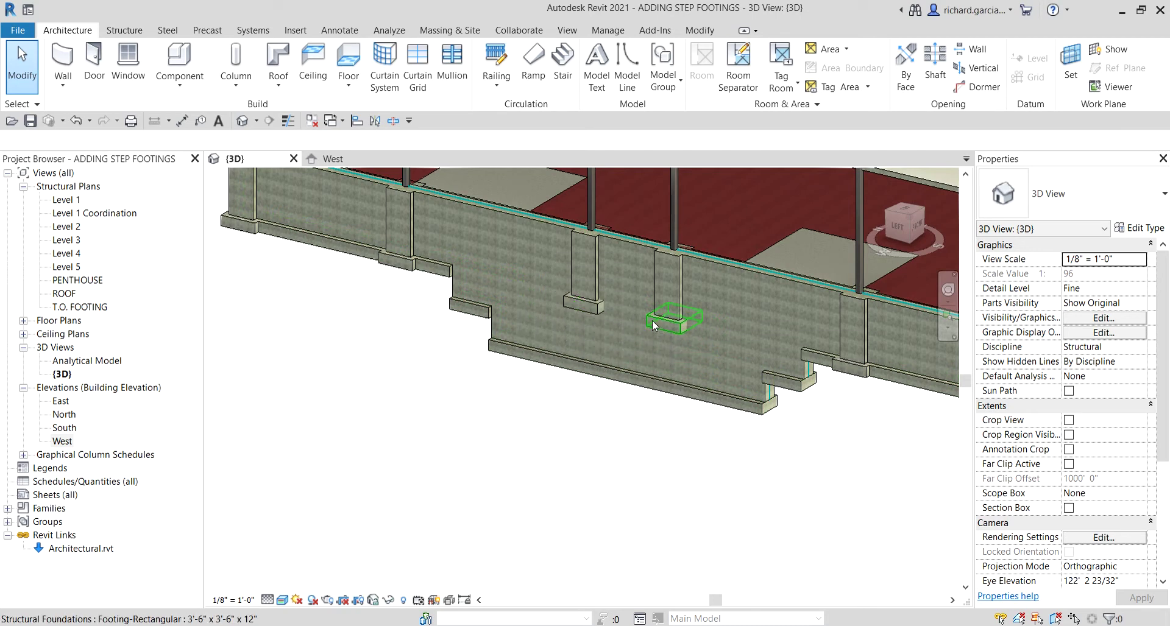
pyautogui.click(652, 283)
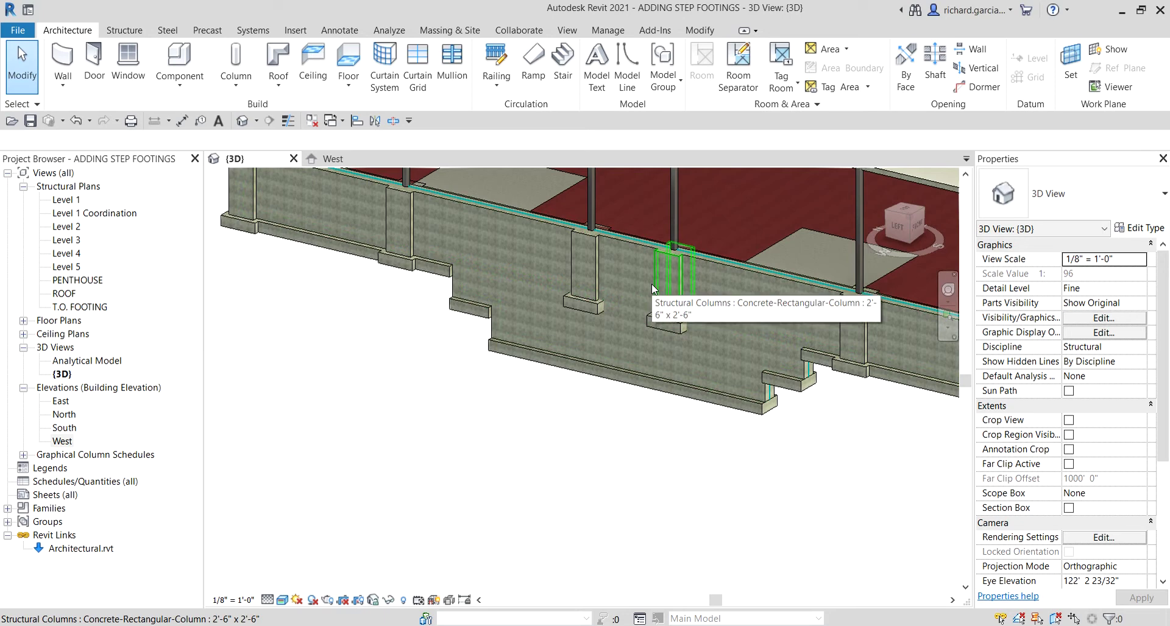
pyautogui.click(652, 283)
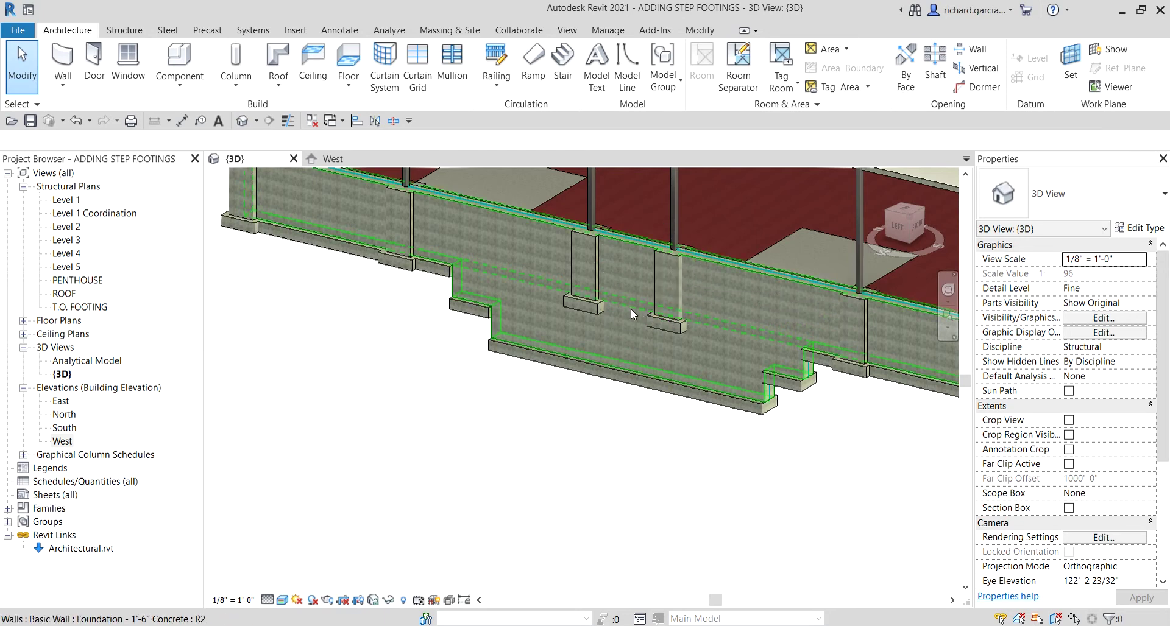
# Step: Try a base offset of 4' on the two concrete columns between the wall's steps, accept the foundation move, and undo it
pyautogui.click(573, 266)
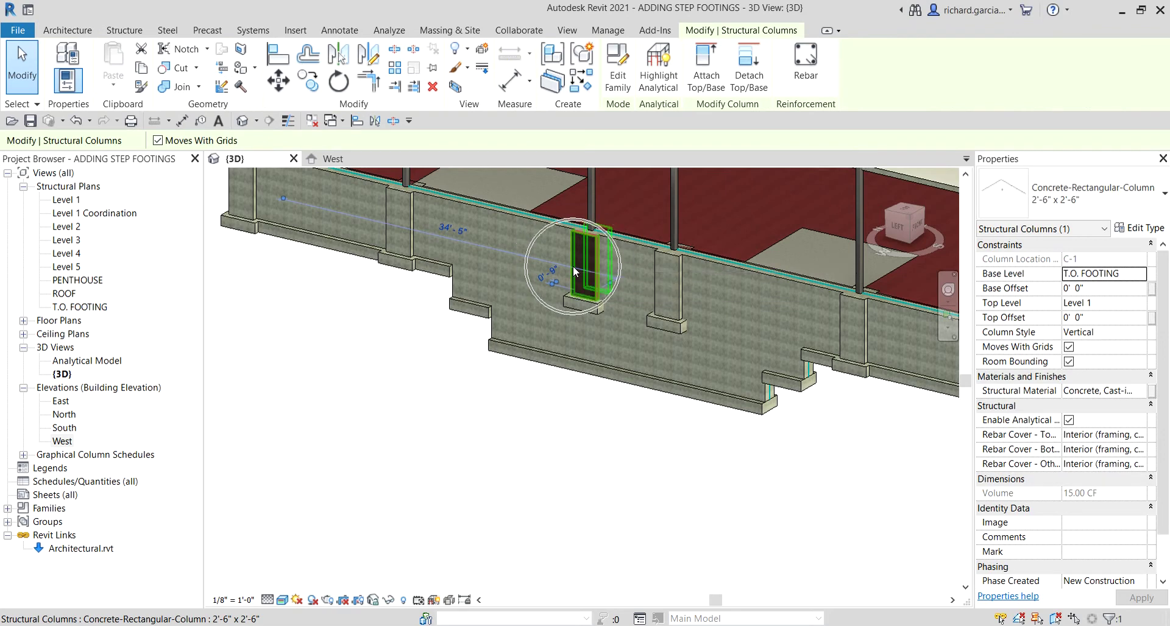
pyautogui.keyDown('ctrl'); pyautogui.click(657, 292); pyautogui.keyUp('ctrl')
pyautogui.click(1016, 163)
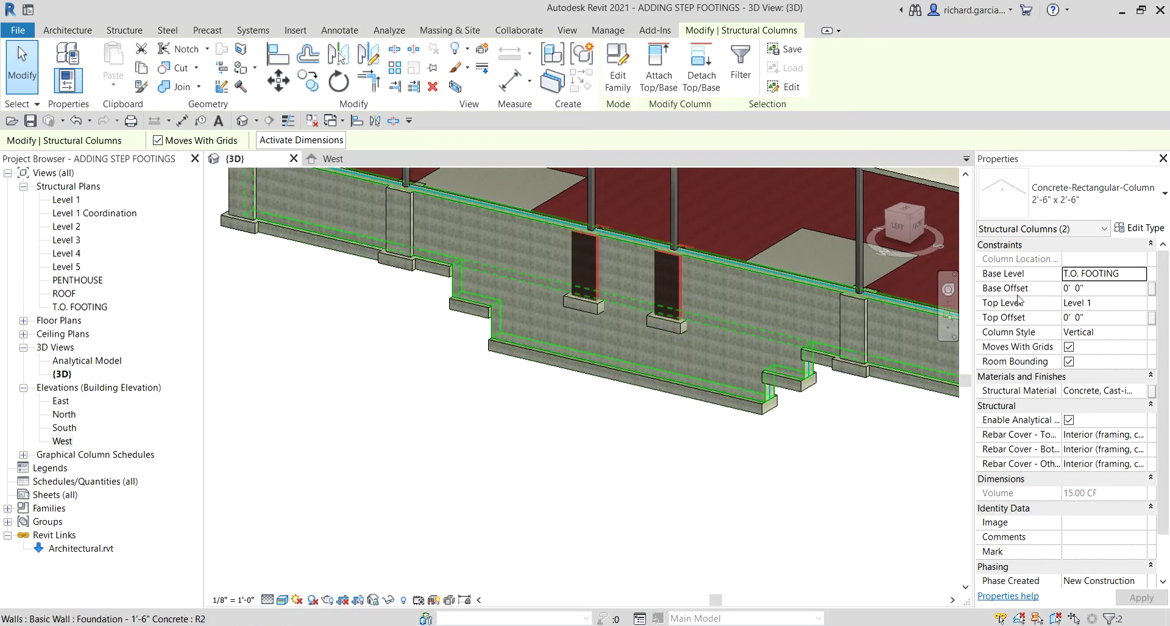
pyautogui.click(1117, 290)
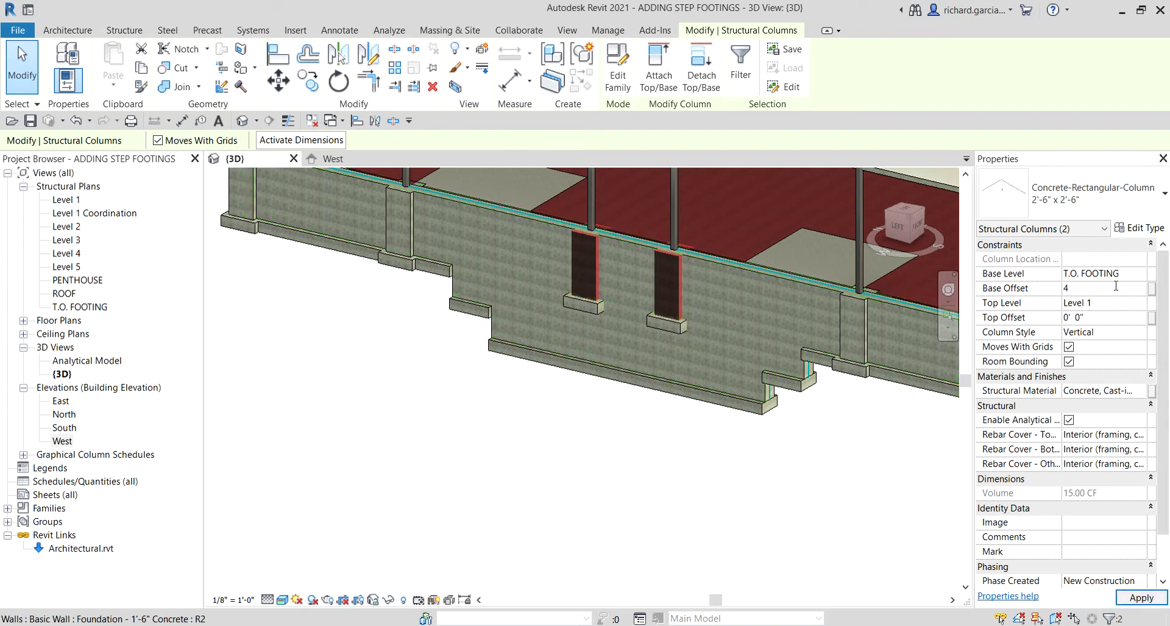
pyautogui.write('4')
pyautogui.press('Return')
pyautogui.moveTo(607, 252); pyautogui.dragTo(338, 267)
pyautogui.click(679, 328)
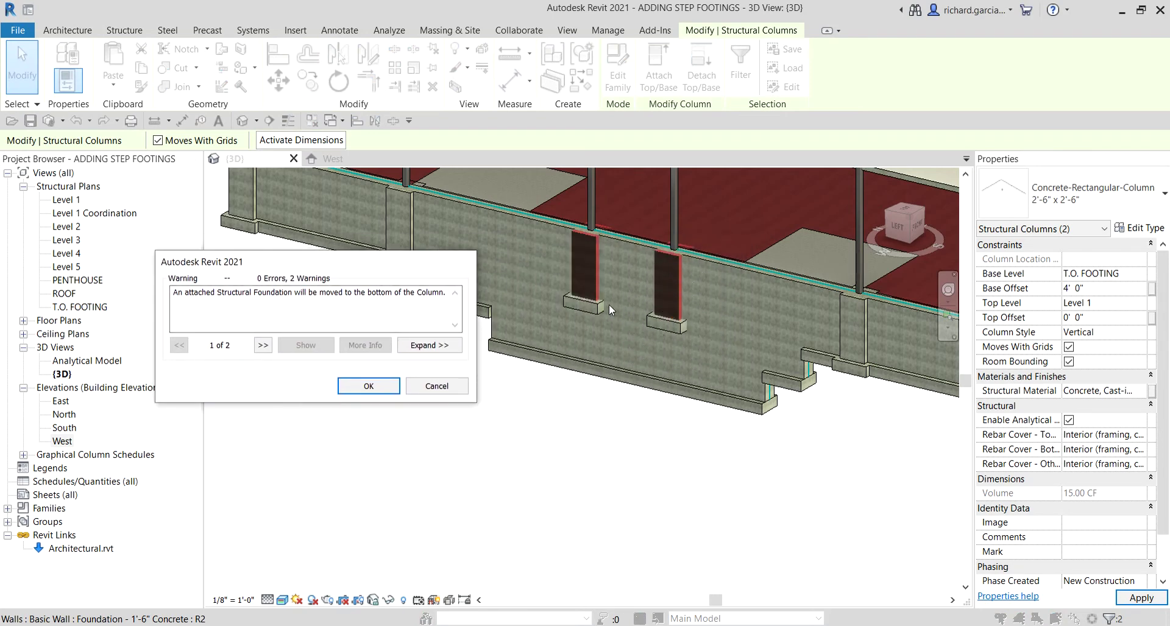
pyautogui.click(591, 278)
pyautogui.click(186, 301)
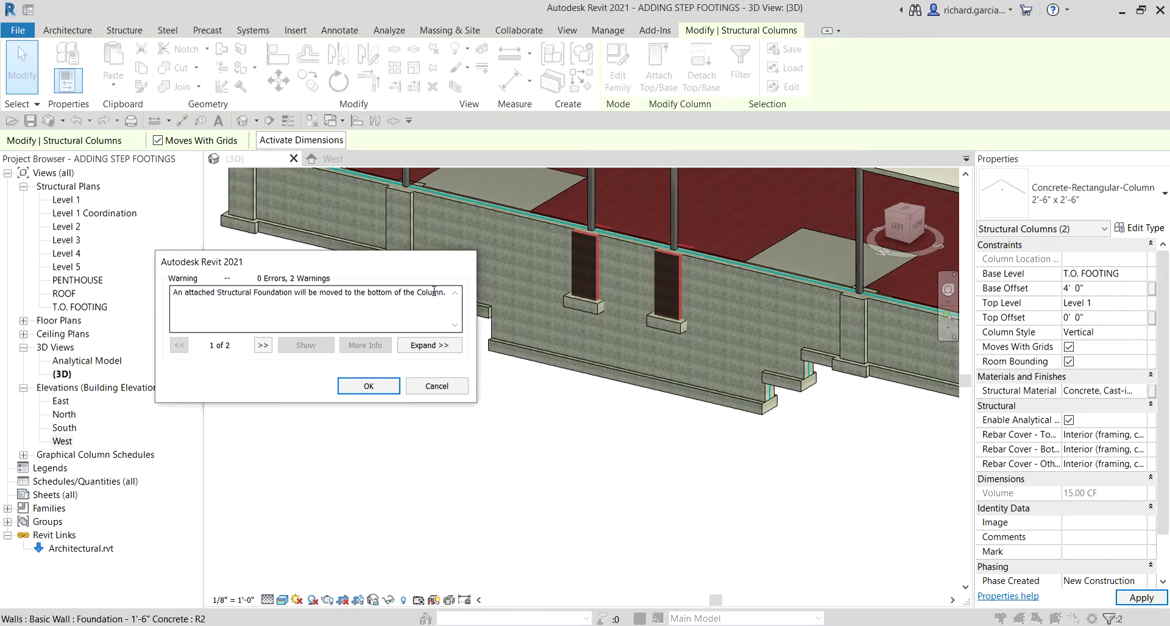
pyautogui.click(413, 299)
pyautogui.click(370, 387)
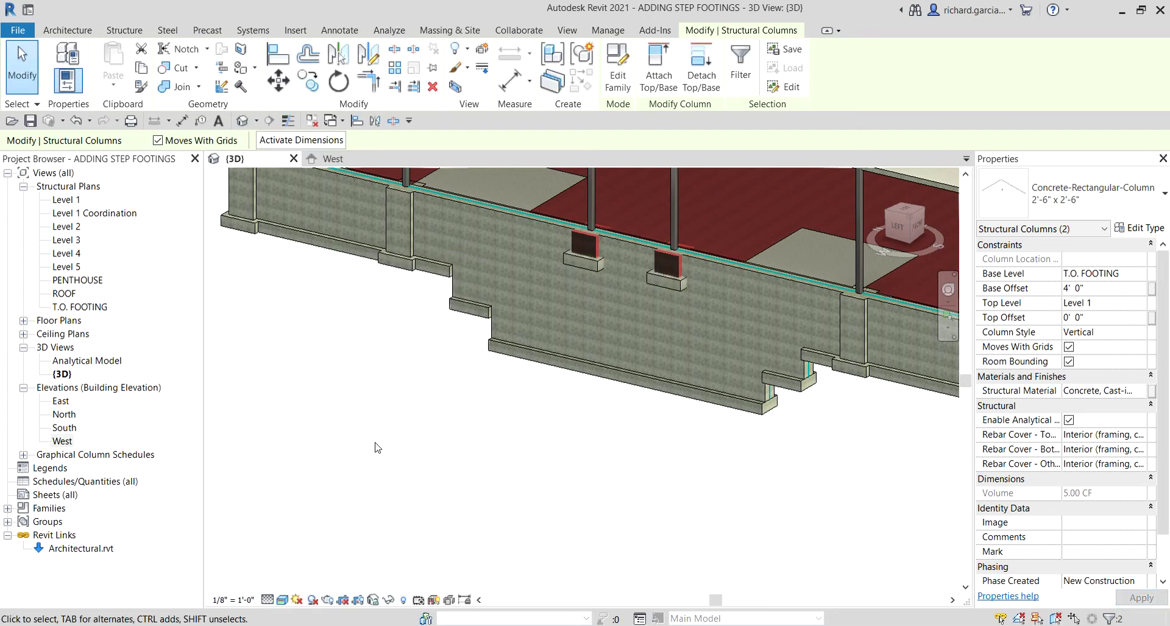
pyautogui.click(74, 121)
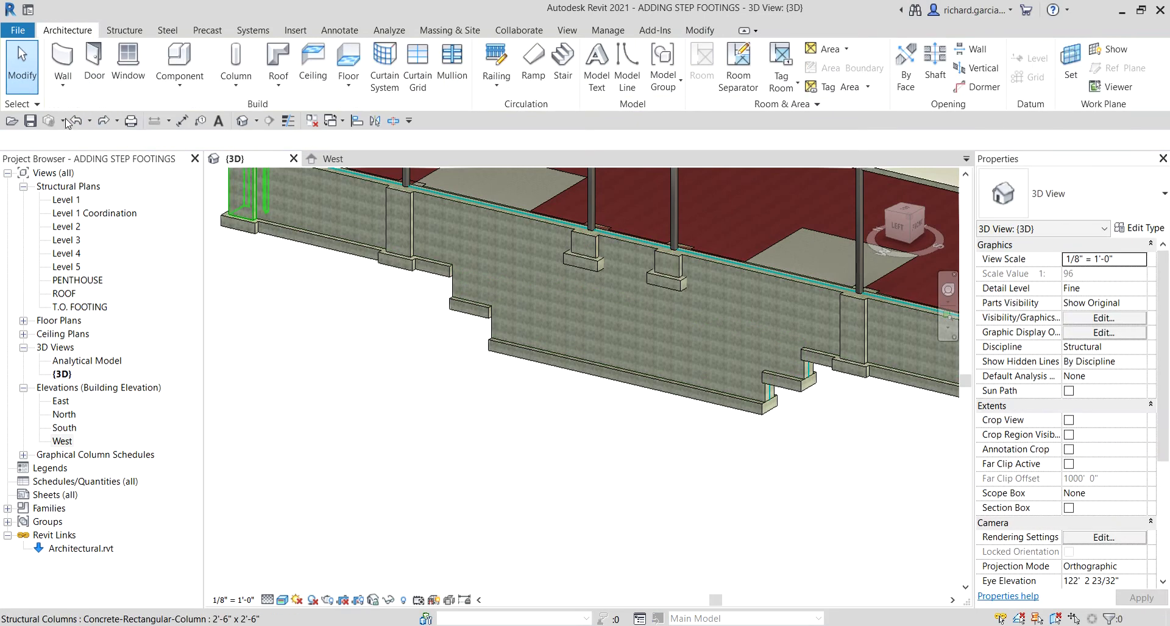
# Step: Set the base offset of the two concrete columns between the wall's steps to -4' and let their footings follow
pyautogui.scroll(2, 718, 259)
pyautogui.click(668, 280)
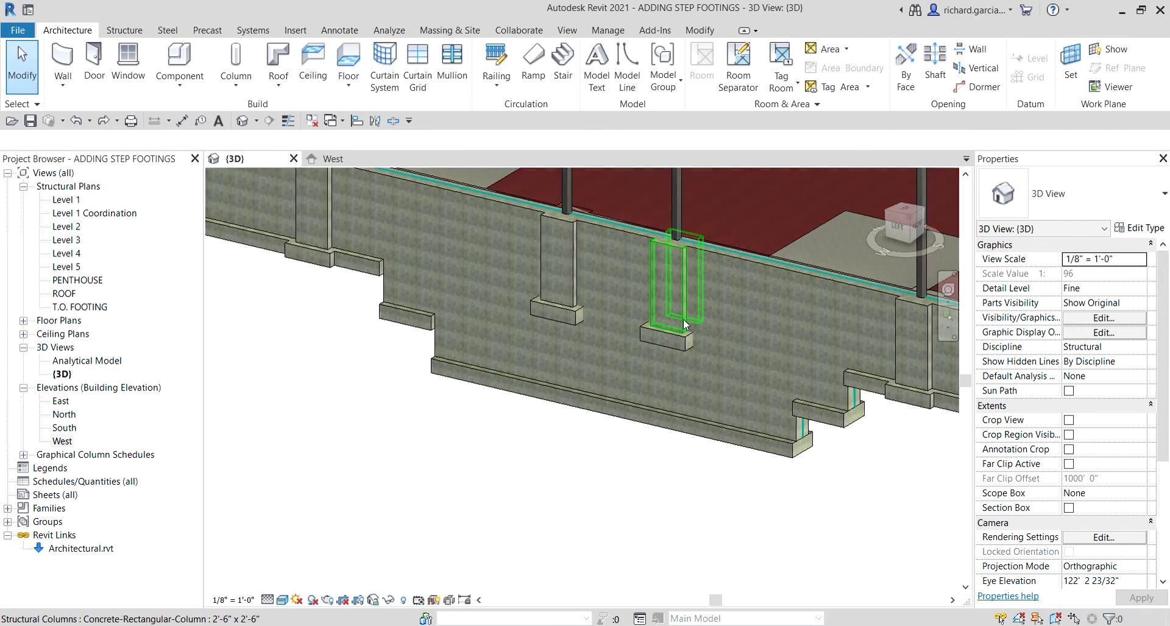
pyautogui.keyDown('ctrl'); pyautogui.click(570, 272); pyautogui.keyUp('ctrl')
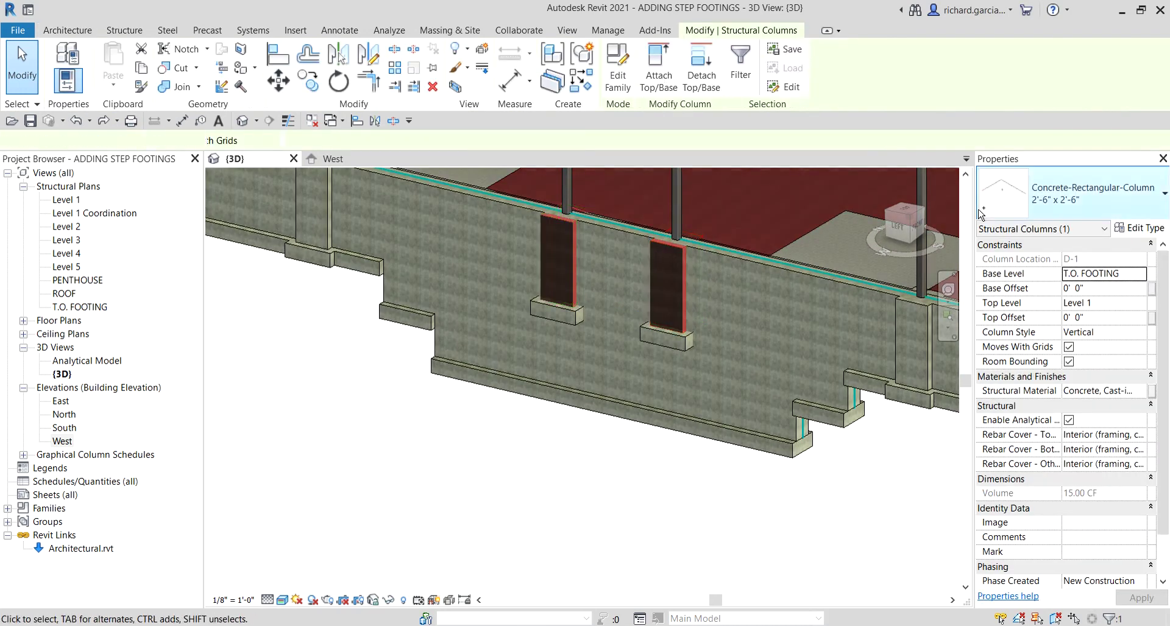
pyautogui.click(1091, 289)
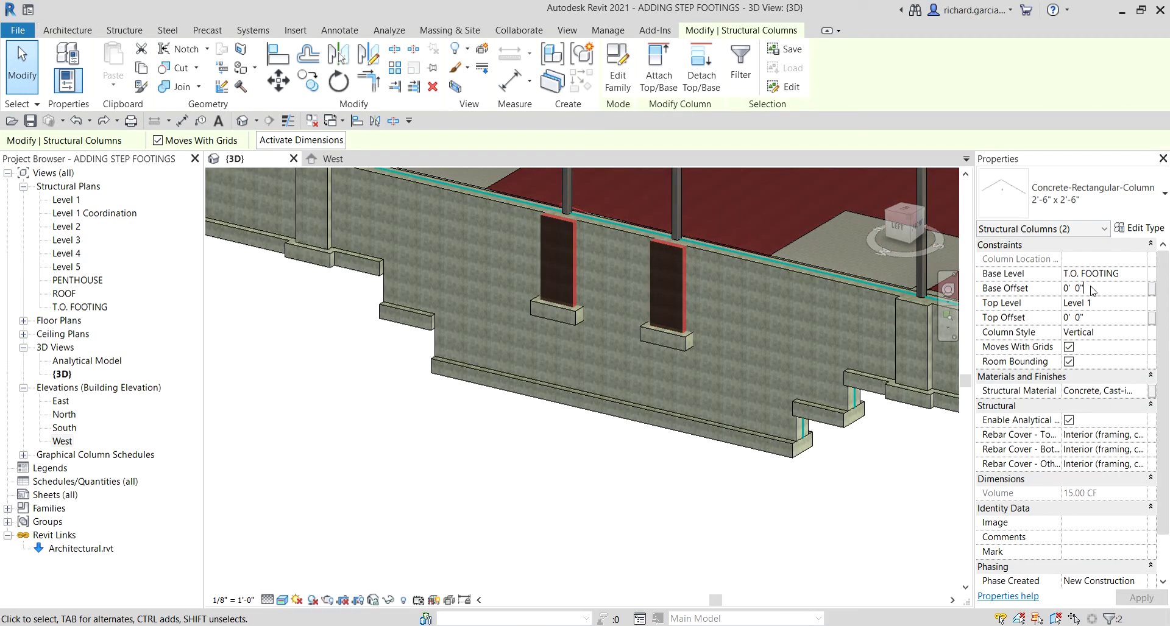
pyautogui.write('-4')
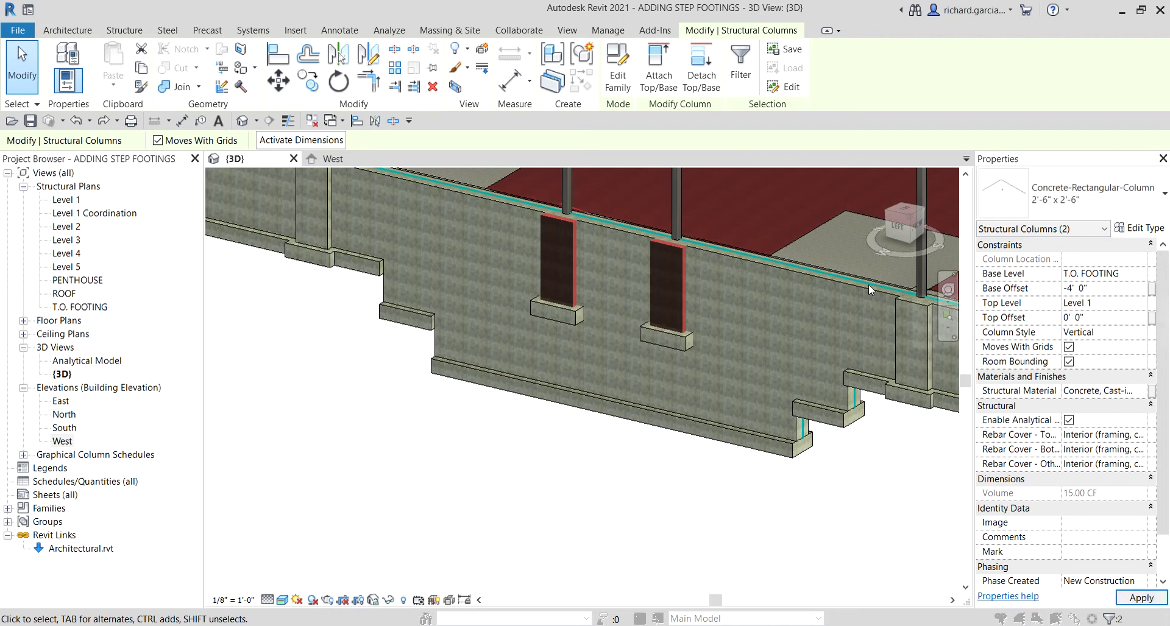
pyautogui.click(619, 373)
pyautogui.click(614, 468)
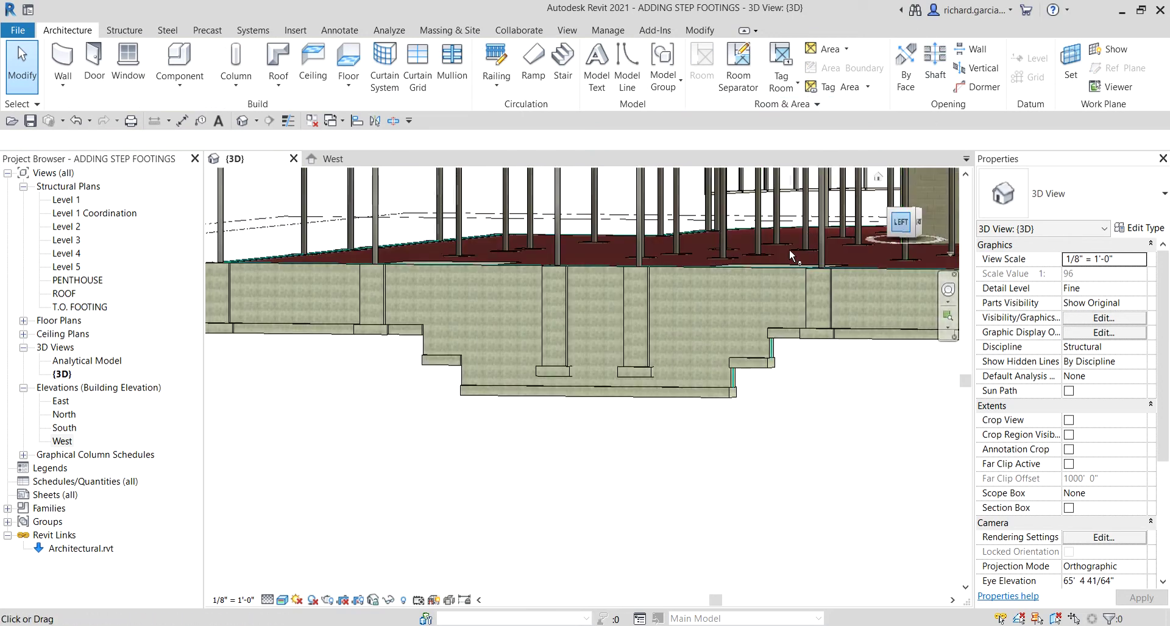
pyautogui.click(882, 233)
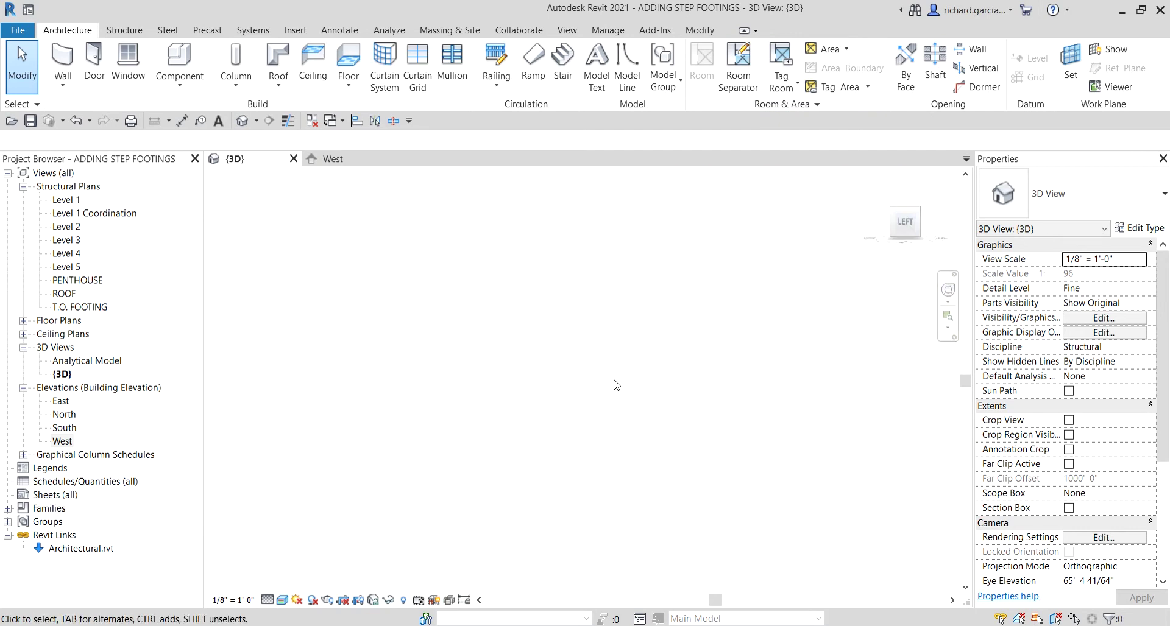
pyautogui.scroll(6, 609, 426)
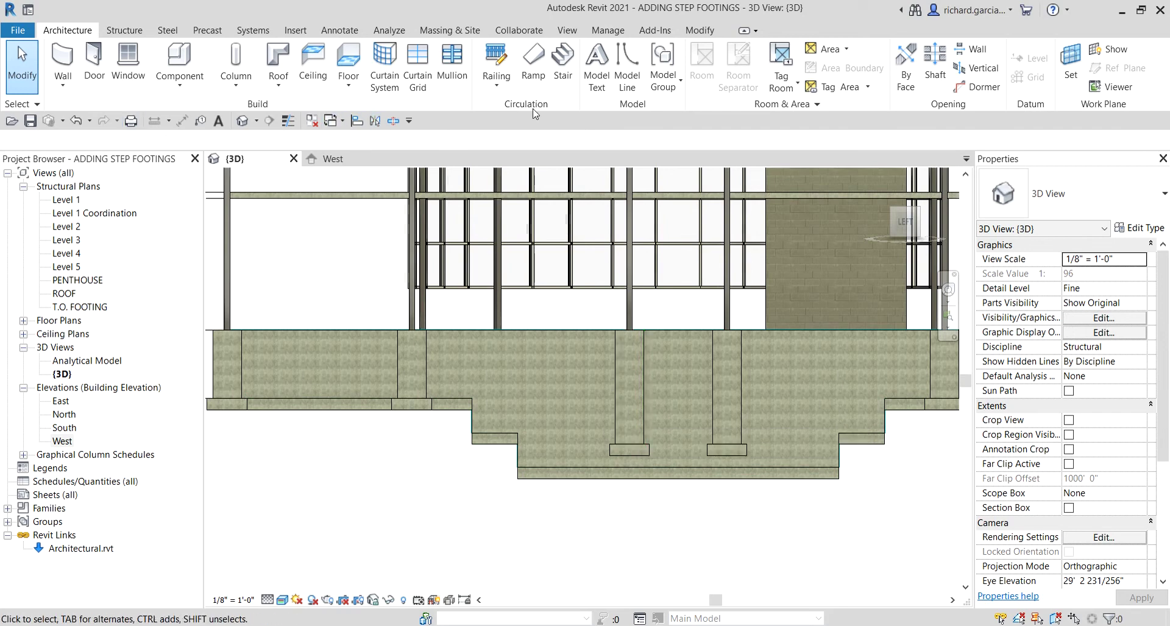
pyautogui.click(626, 60)
pyautogui.scroll(2, 644, 271)
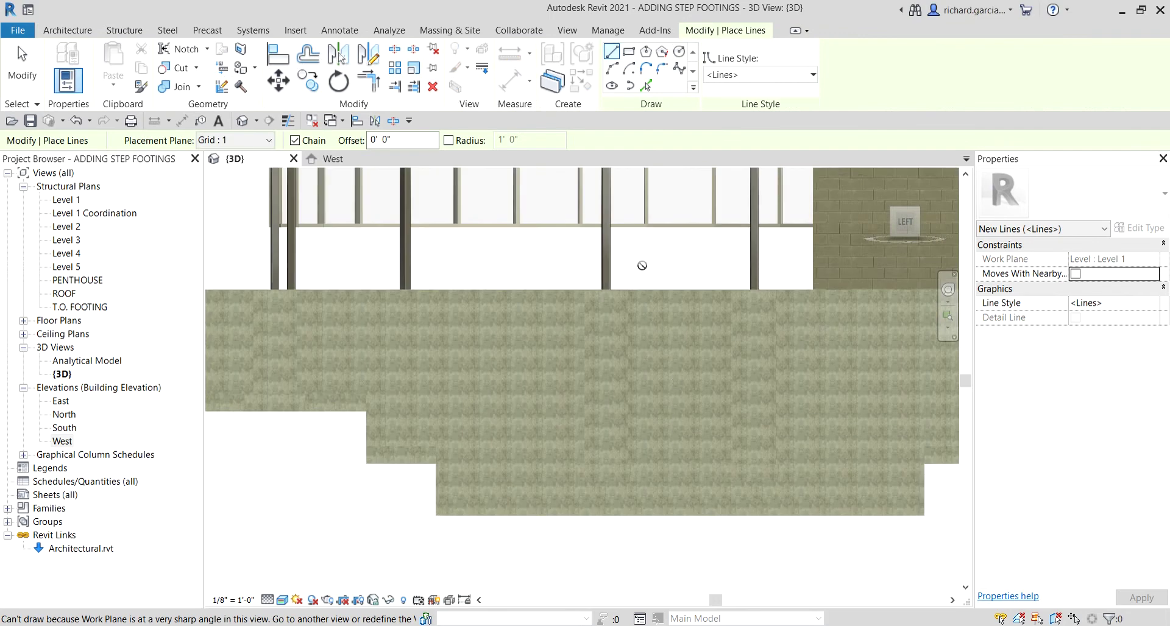
pyautogui.press('Escape')
# Step: In the West elevation, measure the height from the foundation wall's top edge to its lowest bottom edge
pyautogui.doubleClick(61, 443)
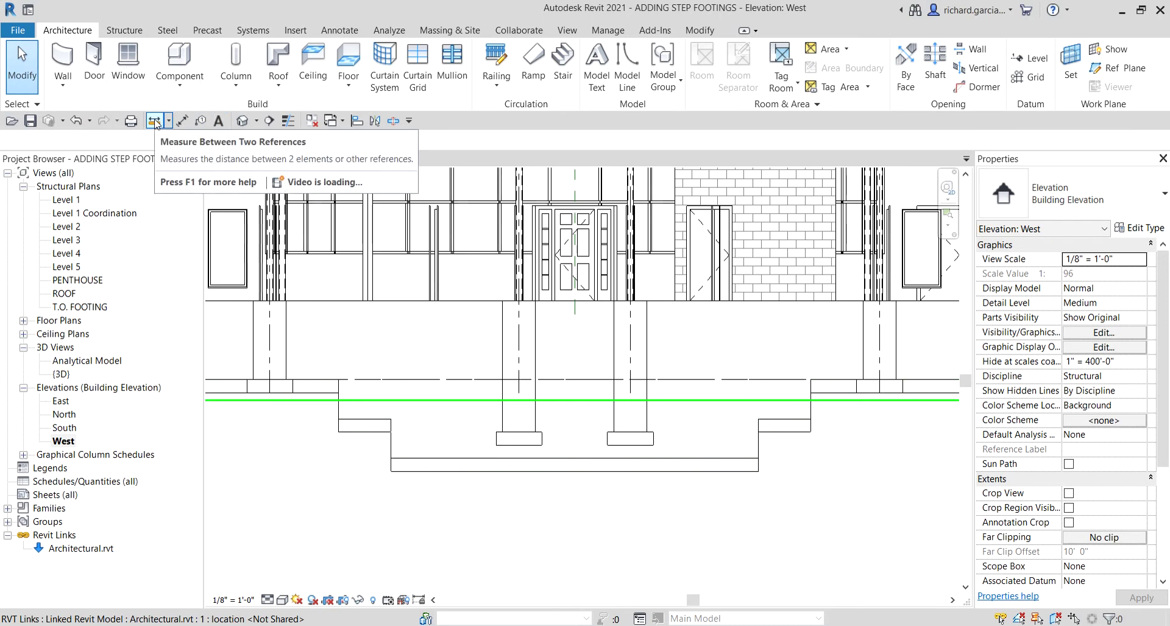
pyautogui.scroll(2, 477, 369)
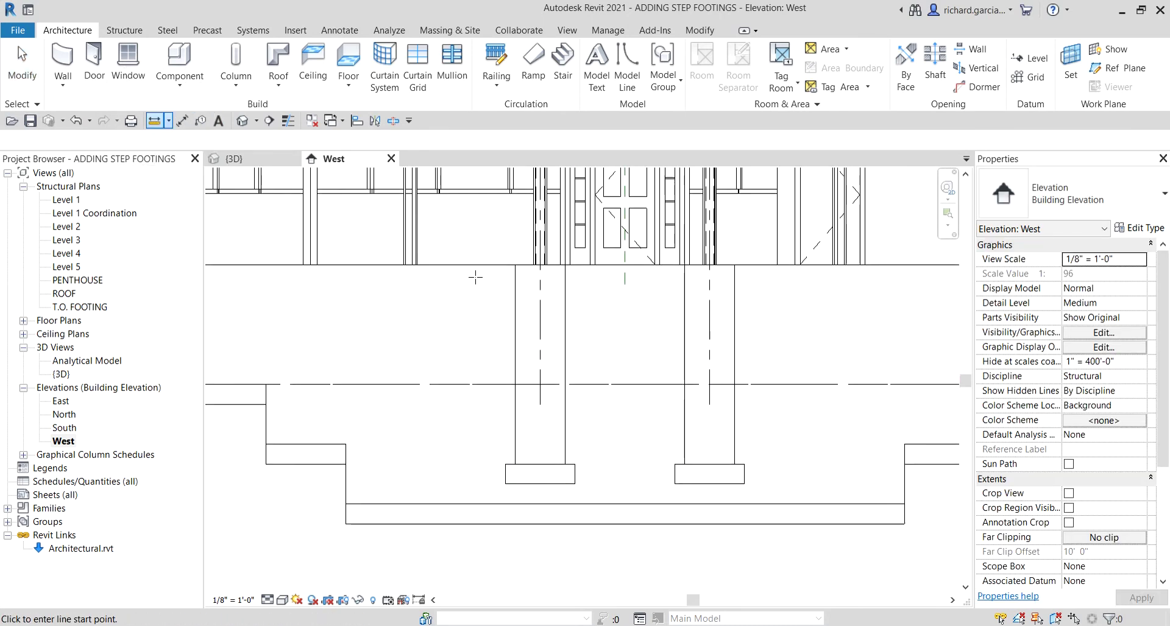
pyautogui.click(478, 265)
pyautogui.click(477, 503)
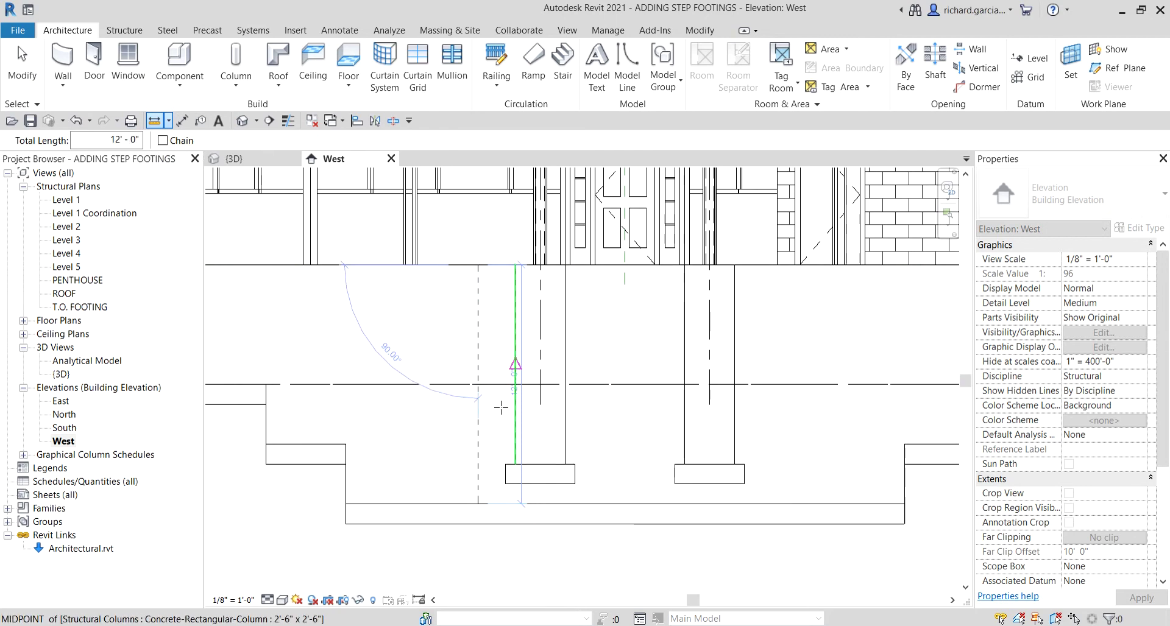
pyautogui.press('Escape')
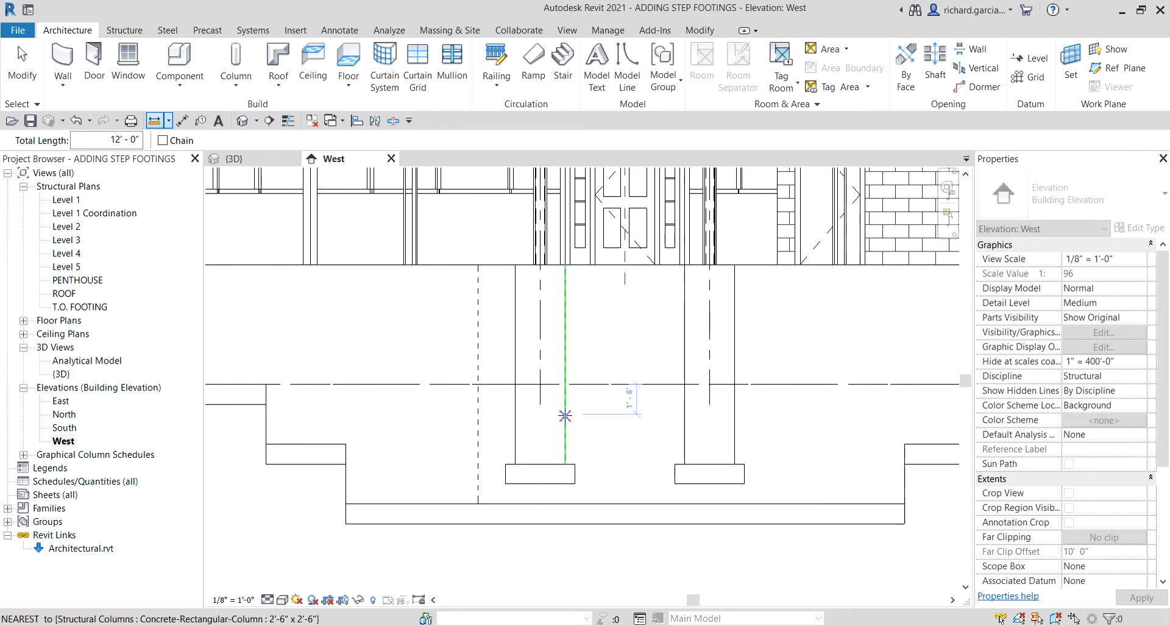
pyautogui.press('Escape')
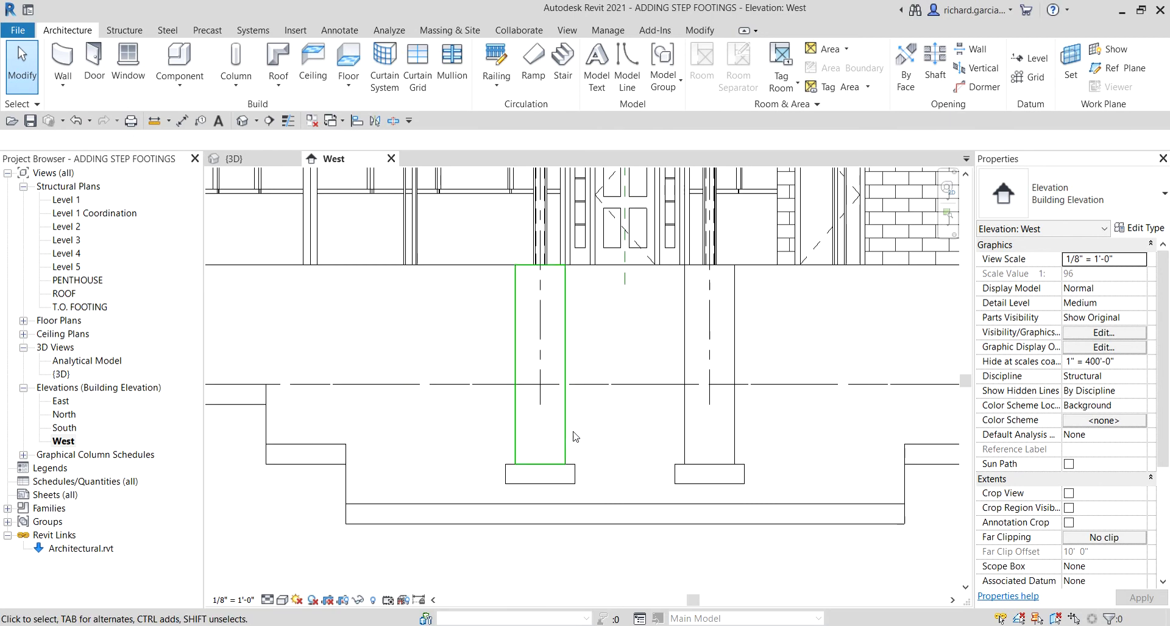
# Step: Measure the vertical gap from the top of a middle column's footing to the foundation wall's lowest bottom edge
pyautogui.click(566, 438)
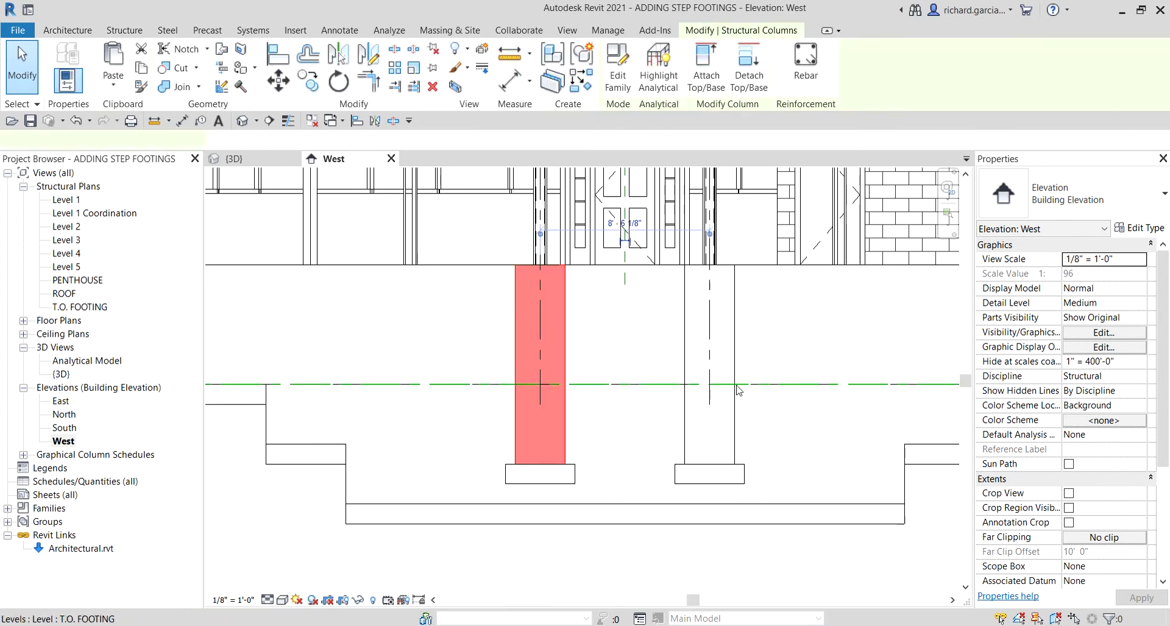
pyautogui.keyDown('ctrl'); pyautogui.click(739, 425); pyautogui.keyUp('ctrl')
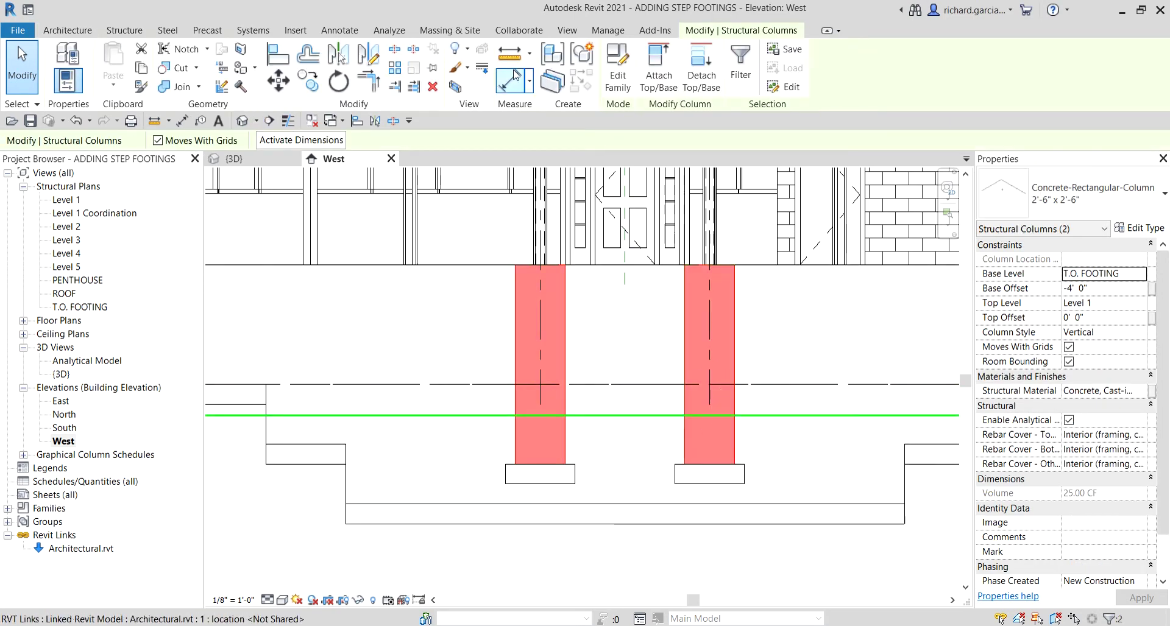
pyautogui.press('l')
pyautogui.press('i')
pyautogui.scroll(3, 573, 531)
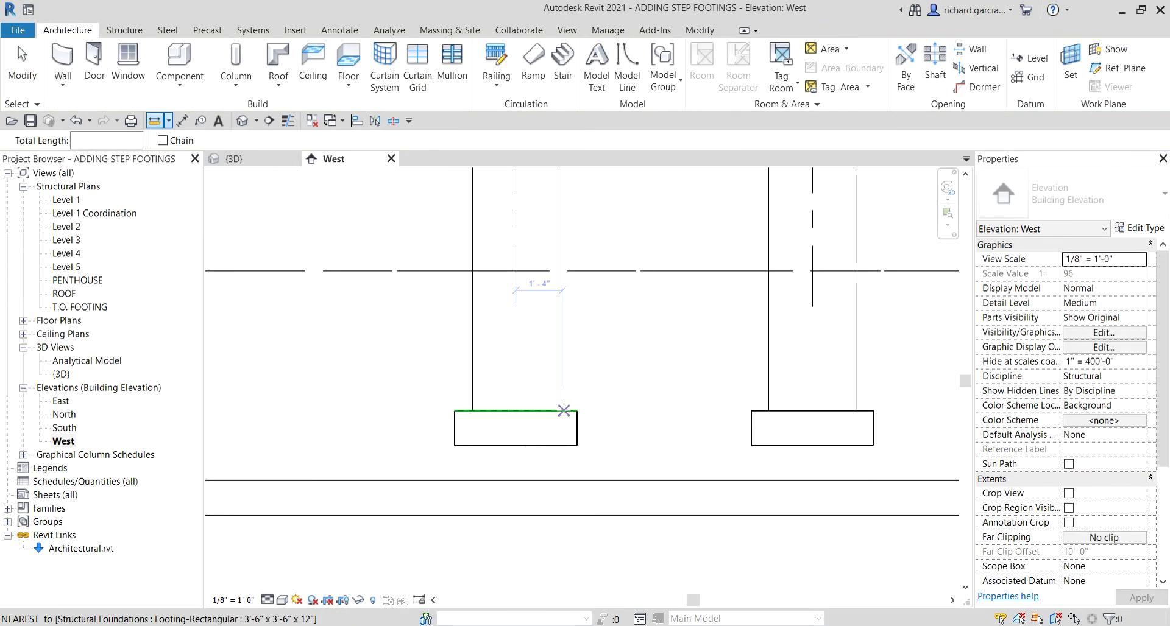
pyautogui.click(558, 411)
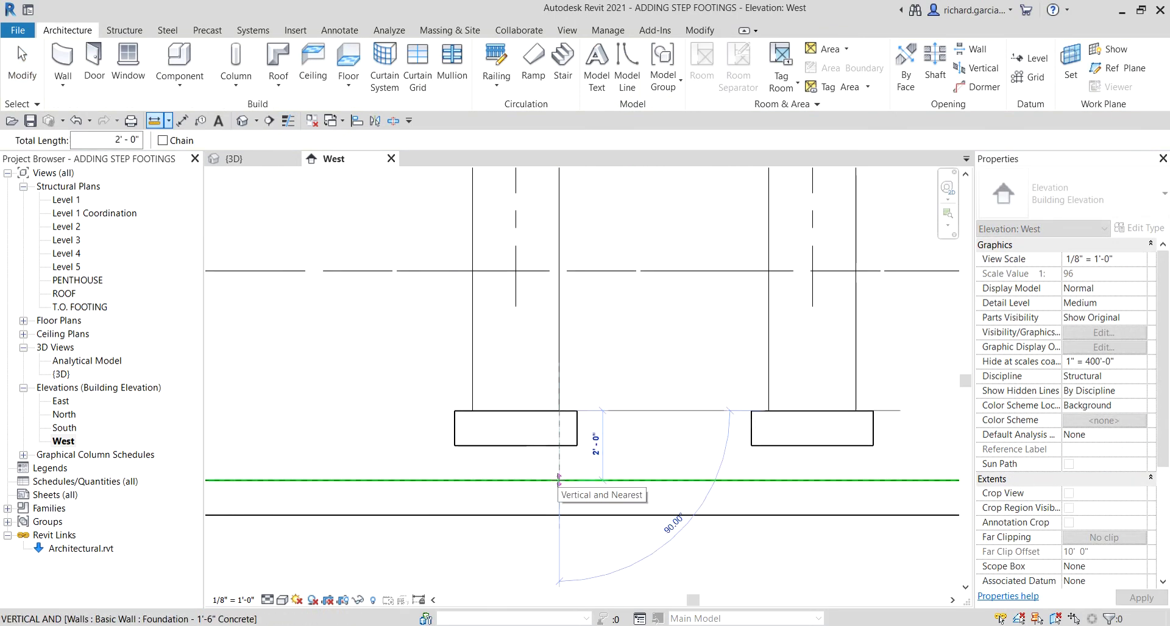
pyautogui.click(558, 479)
pyautogui.scroll(-3, 558, 479)
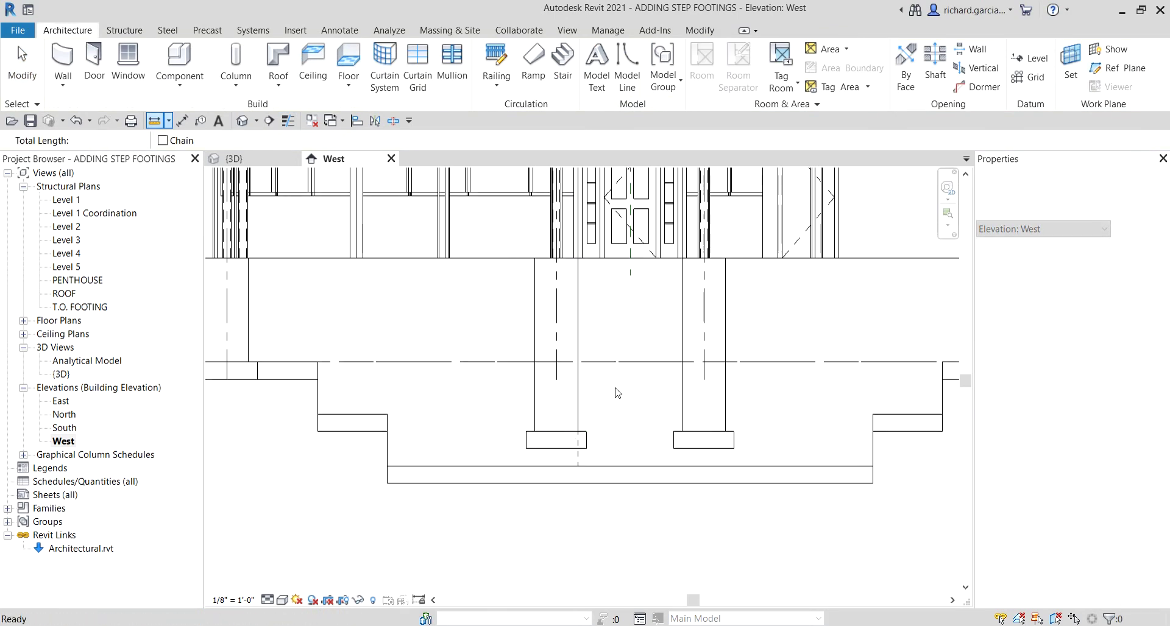
pyautogui.press('Escape')
pyautogui.press('Escape')
# Step: Set the base offset of the two middle concrete columns to -6' and accept moving their attached footings
pyautogui.click(570, 390)
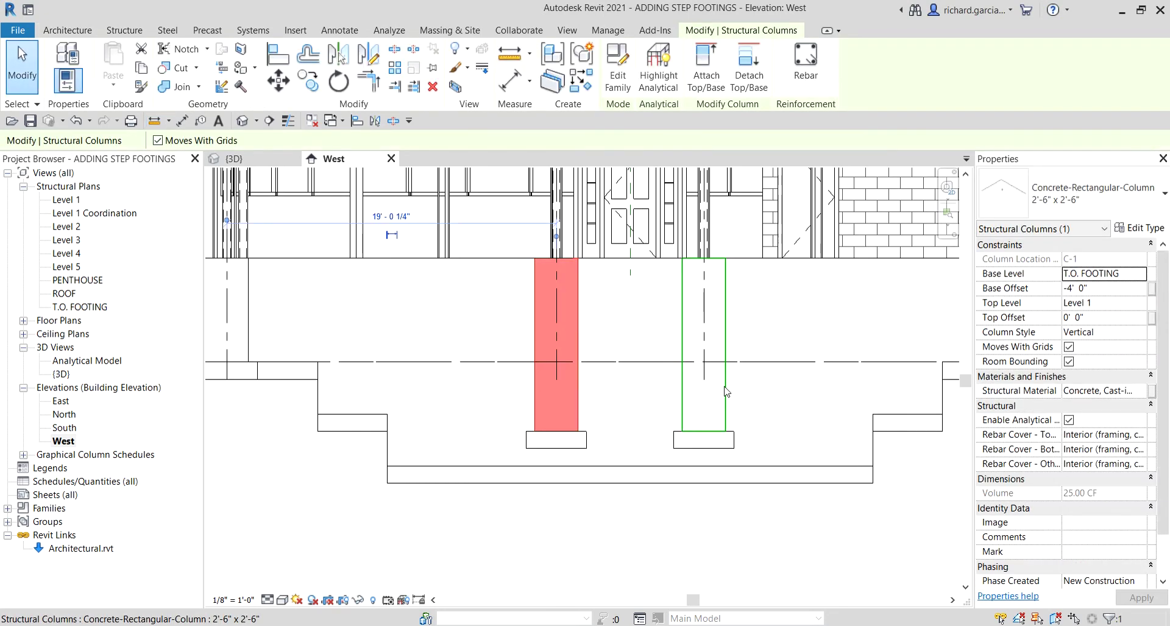
pyautogui.keyDown('ctrl'); pyautogui.click(705, 390); pyautogui.keyUp('ctrl')
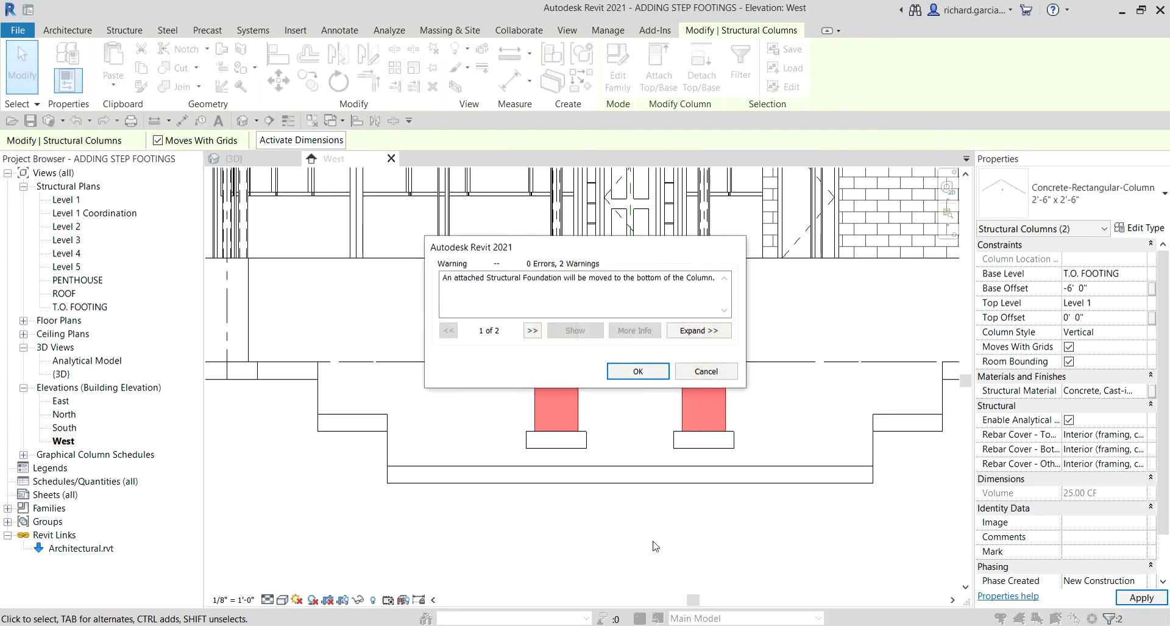
pyautogui.click(658, 378)
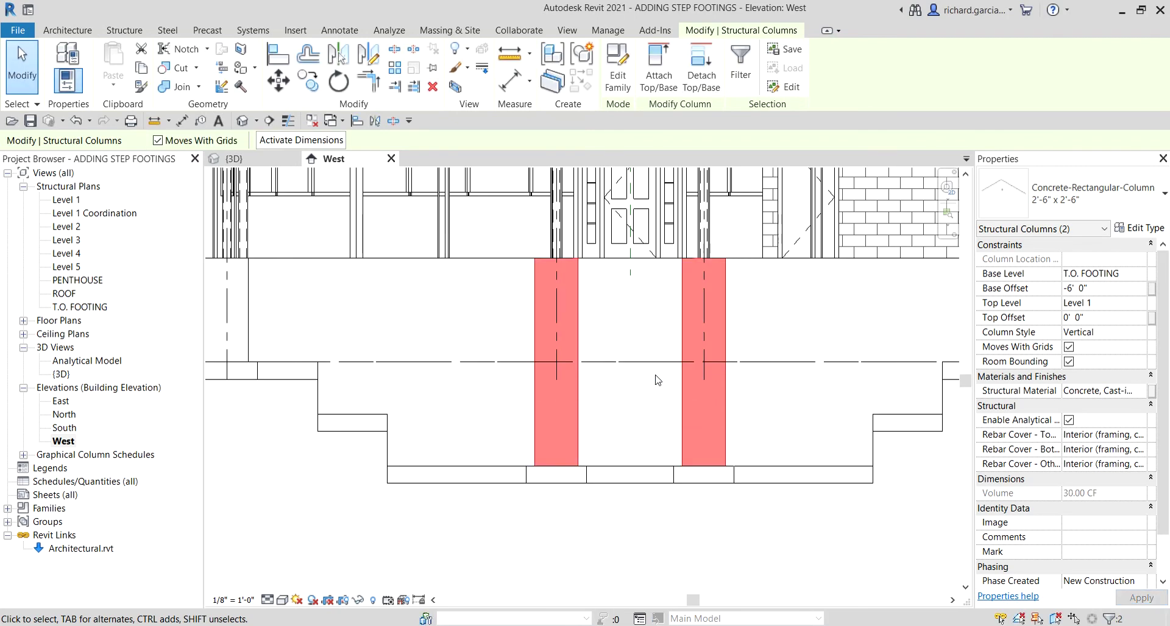
pyautogui.click(636, 527)
# Step: Switch to the 3D view and examine the stepped foundation wall with its lowered middle columns and footings
pyautogui.scroll(-3, 633, 524)
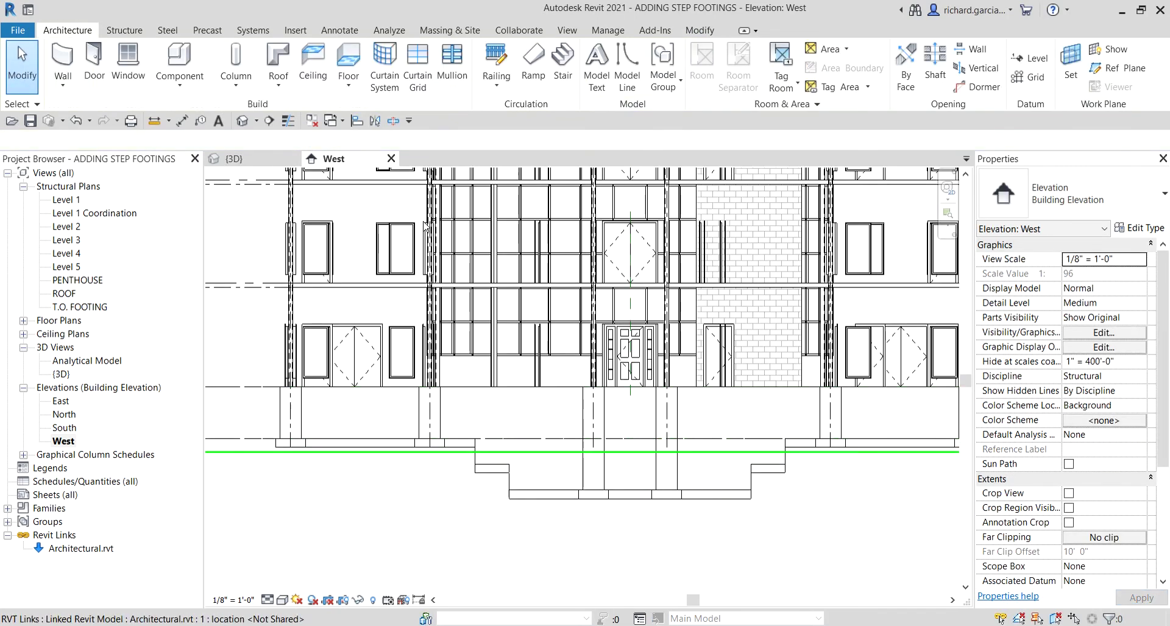
pyautogui.click(244, 125)
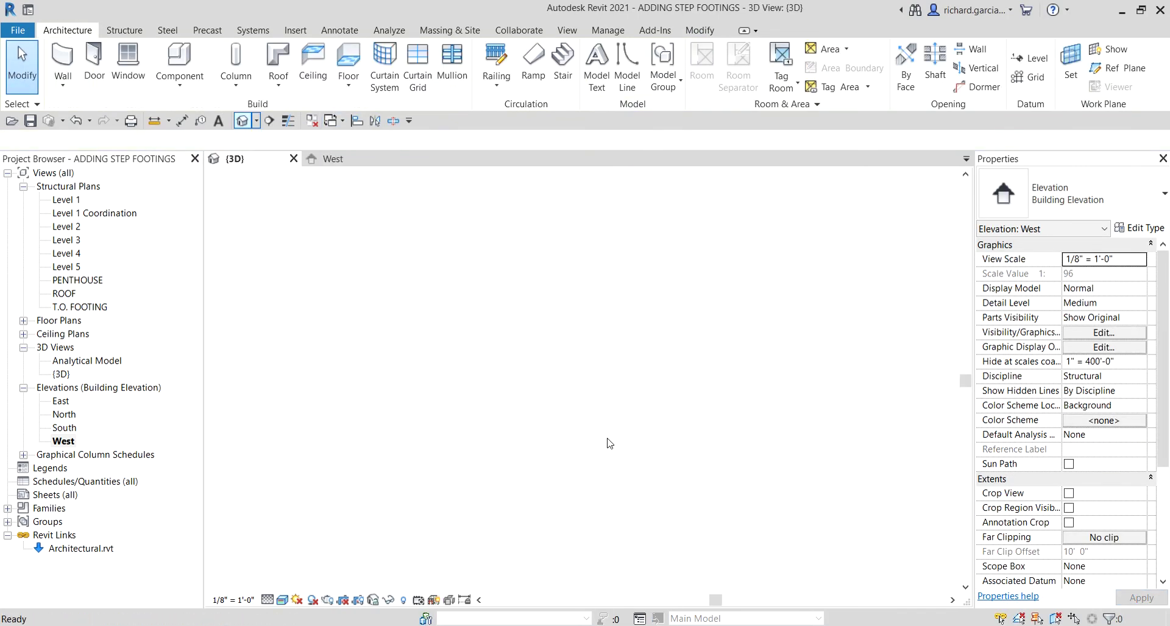
pyautogui.keyDown('shift'); pyautogui.moveTo(656, 464); pyautogui.dragTo(434, 468, button='middle'); pyautogui.keyUp('shift')
pyautogui.click(651, 296)
pyautogui.click(509, 500)
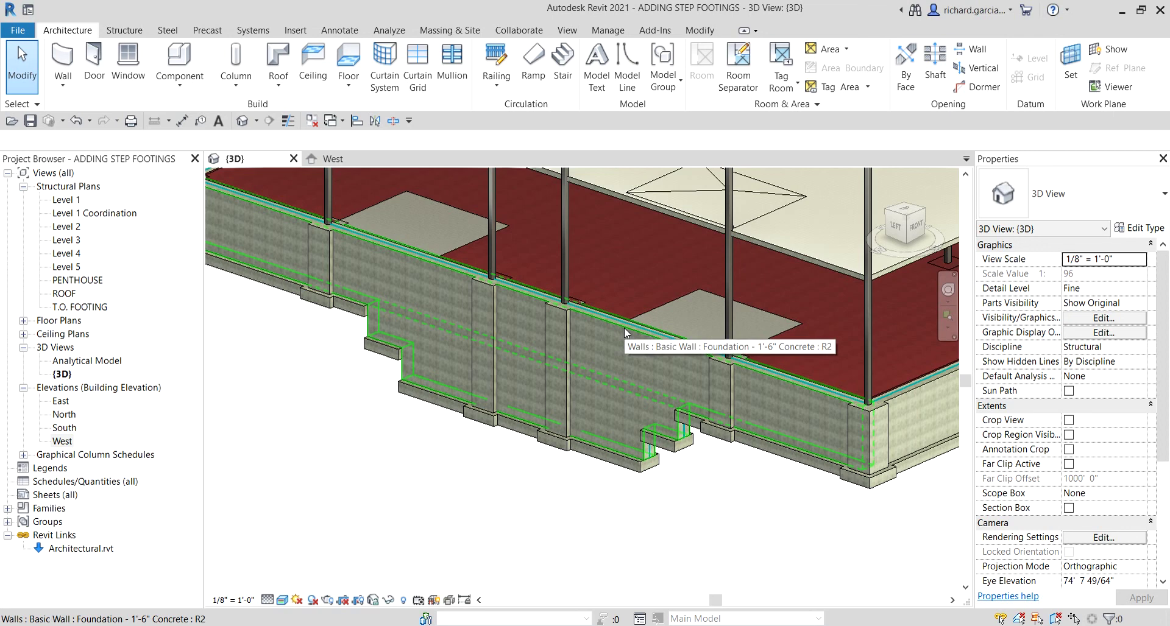
pyautogui.keyDown('shift'); pyautogui.moveTo(624, 328); pyautogui.dragTo(595, 464, button='middle'); pyautogui.keyUp('shift')
pyautogui.keyDown('shift'); pyautogui.moveTo(511, 514); pyautogui.dragTo(539, 487, button='middle'); pyautogui.keyUp('shift')
# Step: Tile the 3D view and the West elevation side by side, with the stepped foundation framed in 3D
pyautogui.press('w')
pyautogui.press('t')
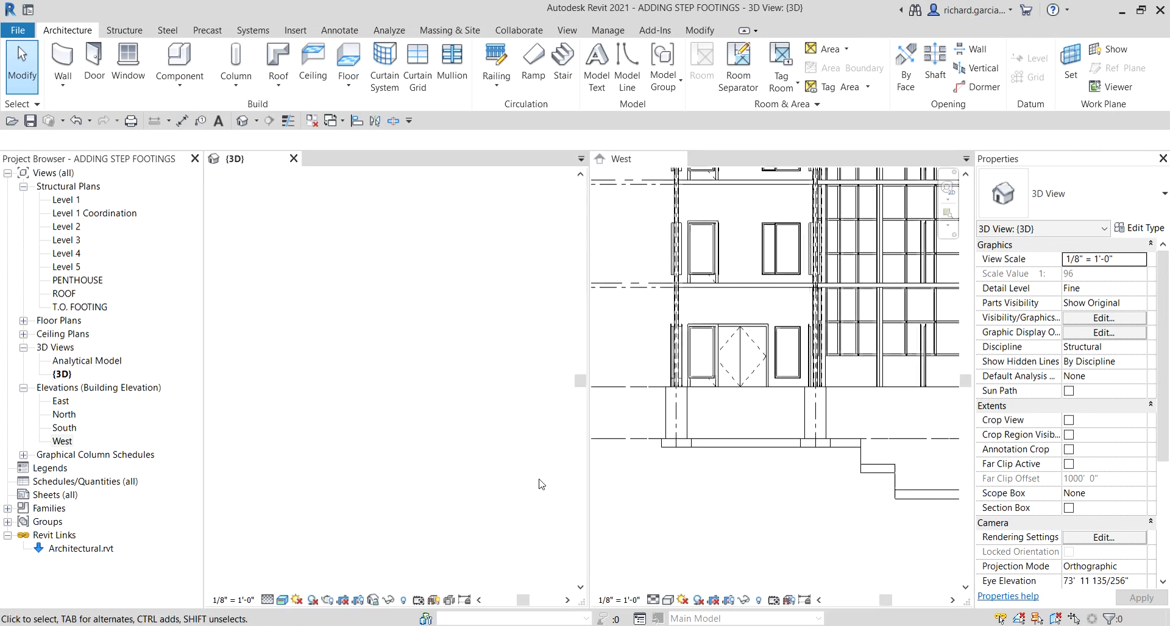
pyautogui.scroll(2, 488, 444)
pyautogui.moveTo(484, 444); pyautogui.dragTo(358, 447, button='middle')
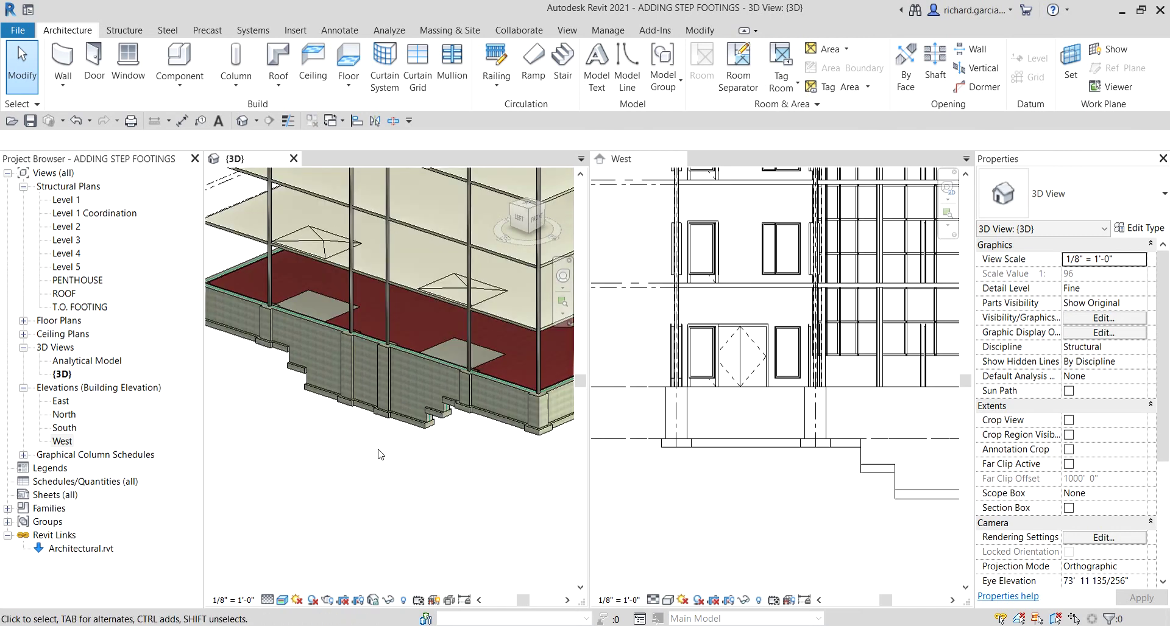
# Step: Display the West elevation in the Shaded visual style and frame the stepped foundation beside the 3D view
pyautogui.scroll(-3, 768, 506)
pyautogui.scroll(-1, 776, 491)
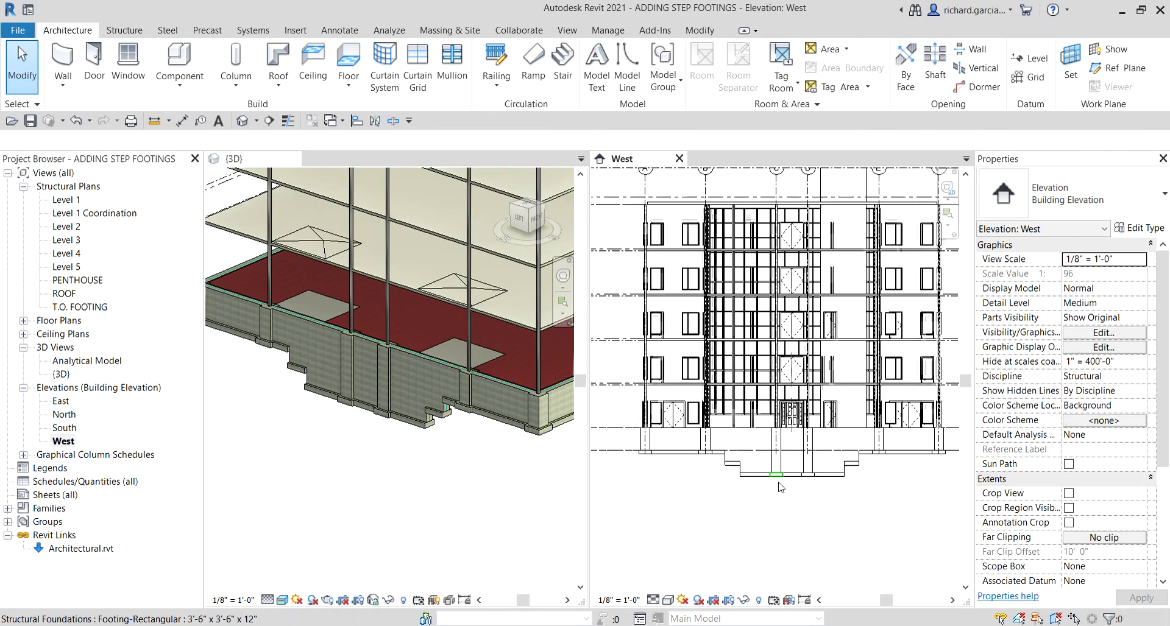
pyautogui.press('s')
pyautogui.press('d')
pyautogui.scroll(-1, 870, 487)
pyautogui.moveTo(869, 488); pyautogui.dragTo(792, 326, button='middle')
pyautogui.scroll(2, 720, 332)
pyautogui.moveTo(721, 332); pyautogui.dragTo(720, 343, button='middle')
pyautogui.click(461, 507)
pyautogui.moveTo(461, 507)
pyautogui.mouseDown(button='middle')
pyautogui.moveTo(451, 495)
pyautogui.moveTo(472, 503)
pyautogui.moveTo(459, 498)
pyautogui.mouseUp(button='middle')
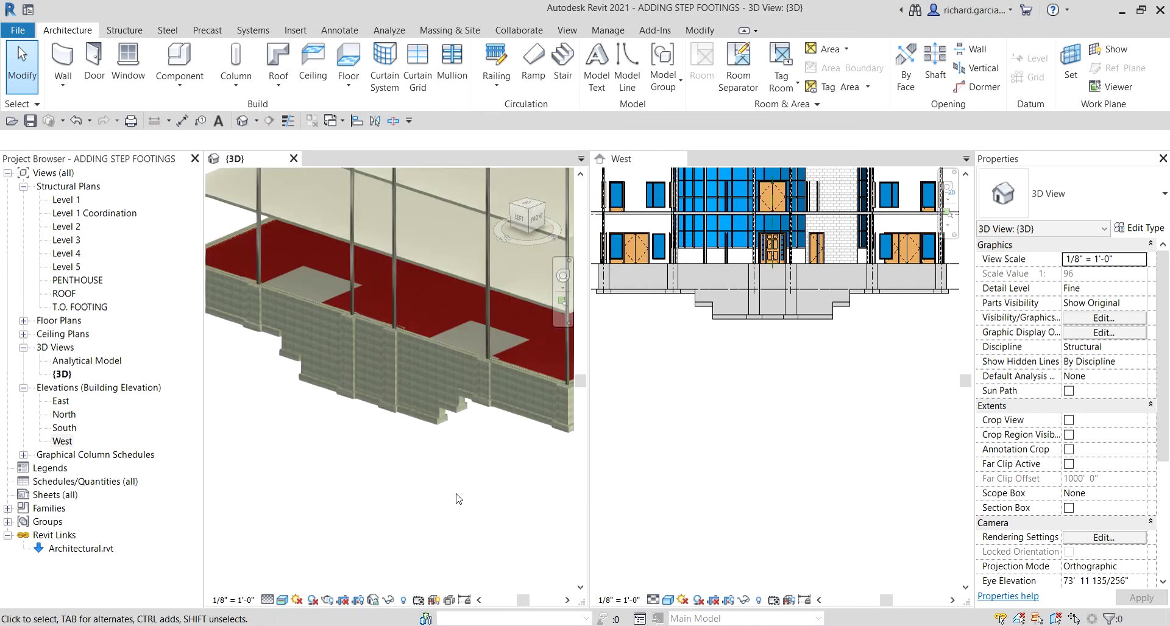